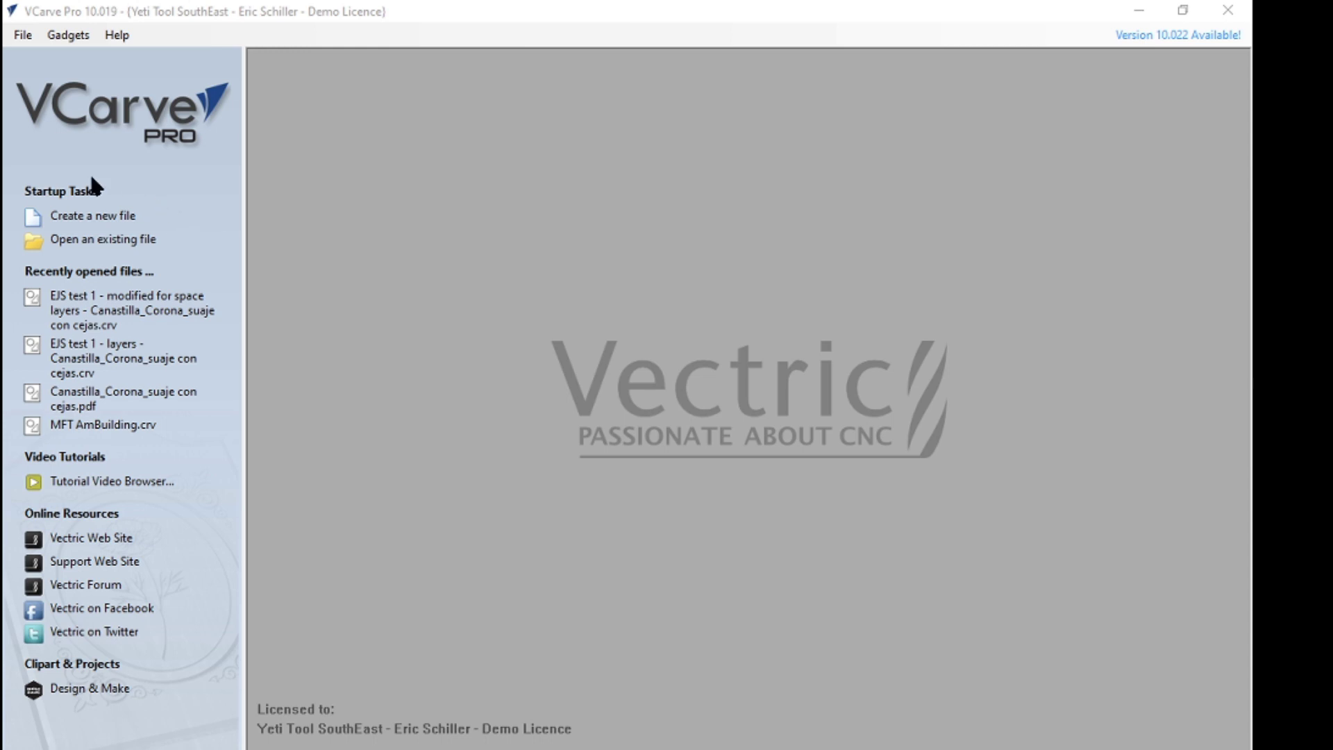
Create a new single-sided job 12 inches wide, 24 inches high and 0.75 inches thick
{"action": "left_click", "coordinate": [88, 216]}
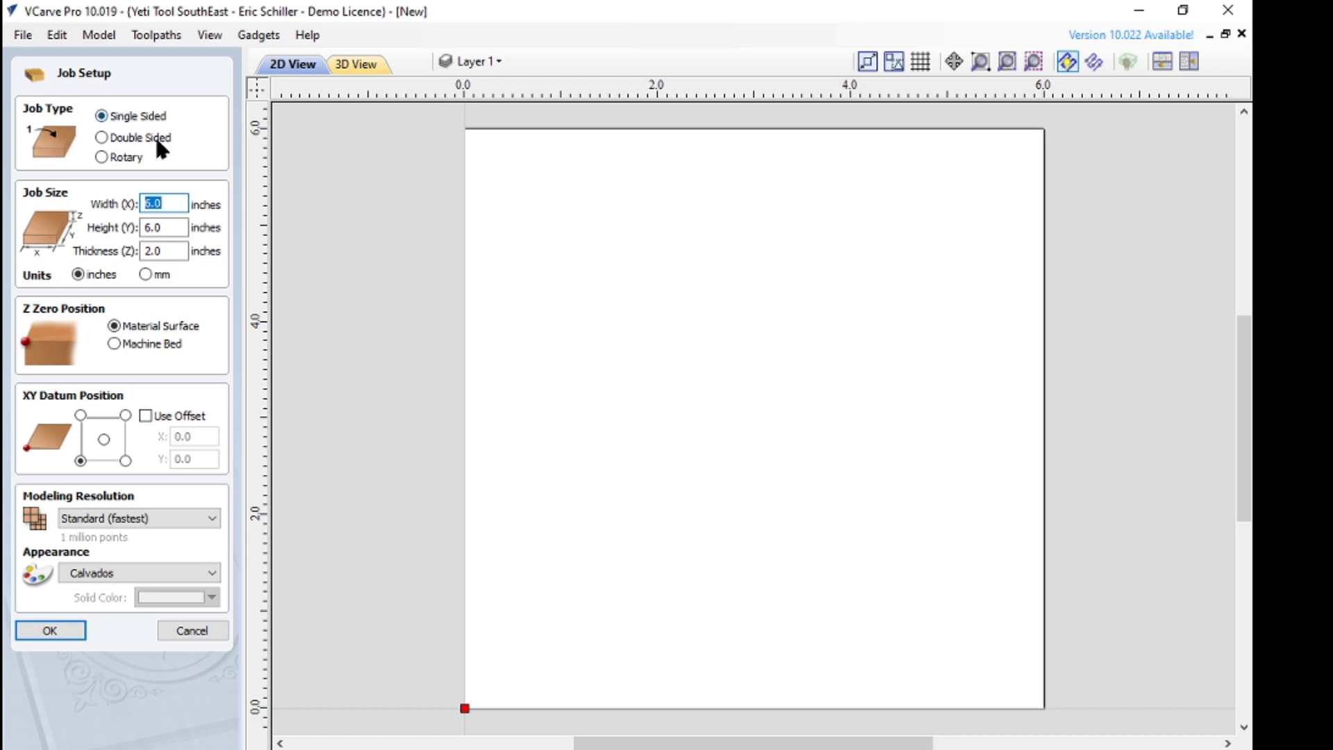
{"action": "type", "text": "12"}
{"action": "key", "text": "Tab"}
{"action": "type", "text": "12"}
{"action": "key", "text": "Tab"}
{"action": "type", "text": ".75"}
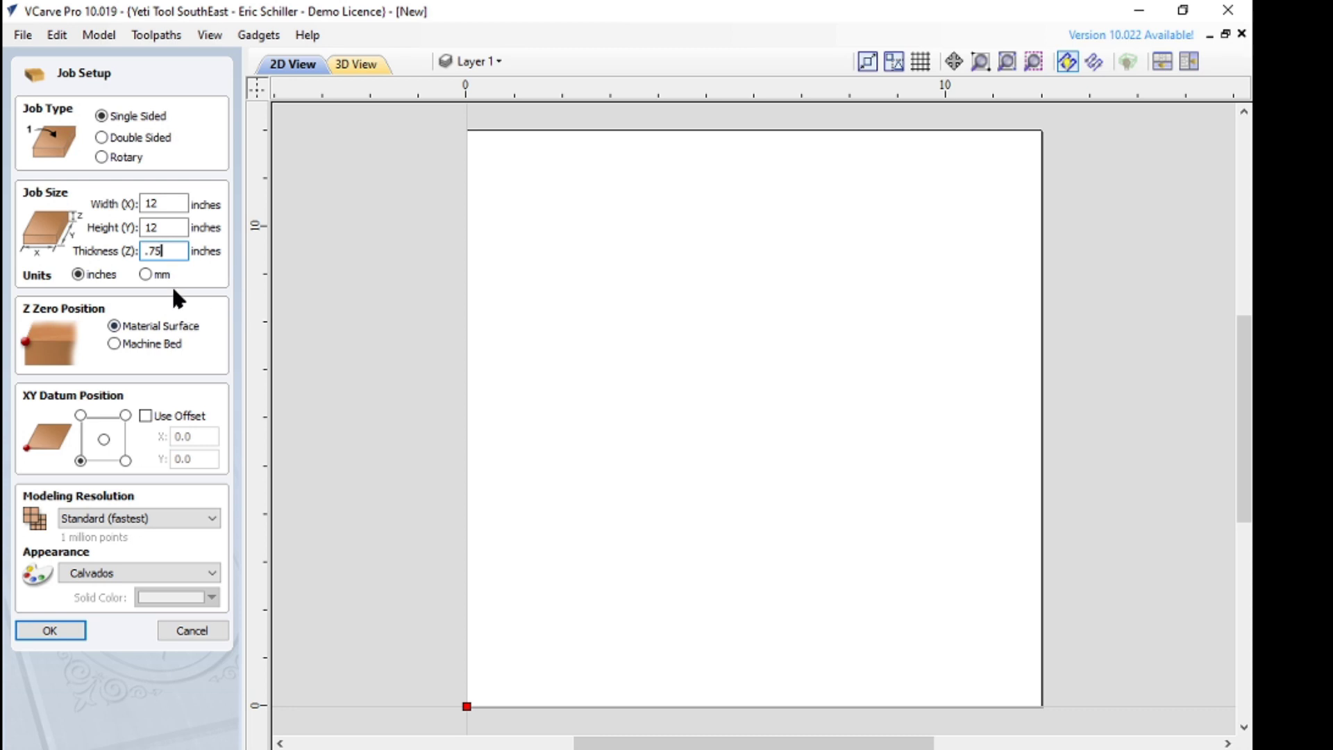
{"action": "double_click", "coordinate": [184, 250]}
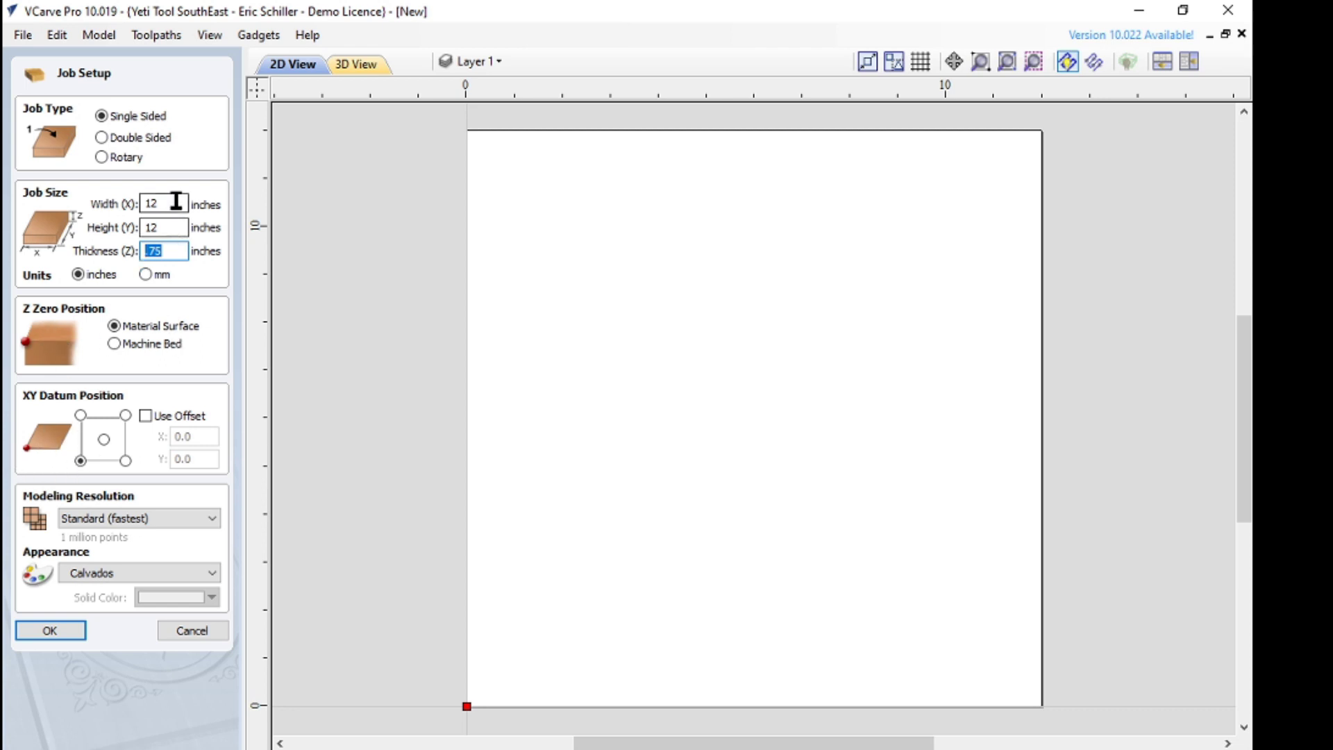
{"action": "double_click", "coordinate": [175, 225]}
{"action": "type", "text": "24"}
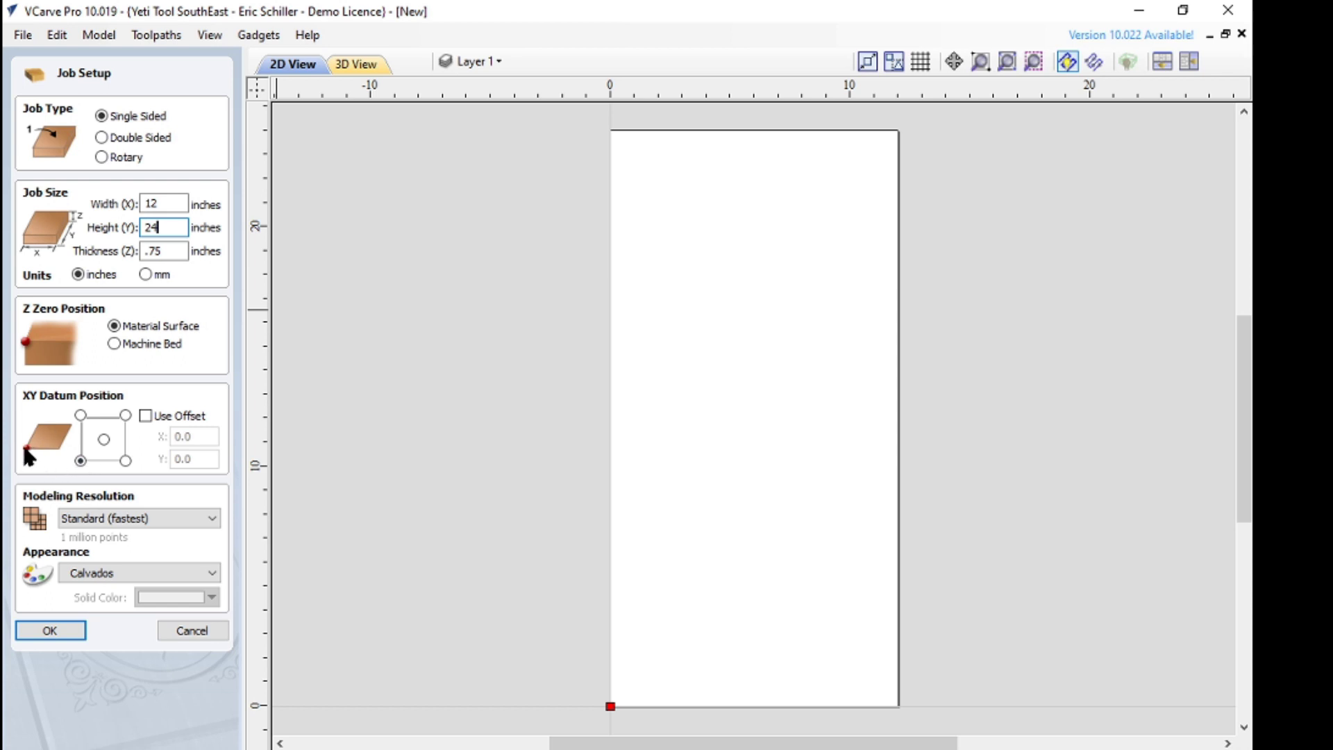
Try the centre XY datum, return it to the lower-left corner of the material, and accept the job setup
{"action": "left_click", "coordinate": [103, 439]}
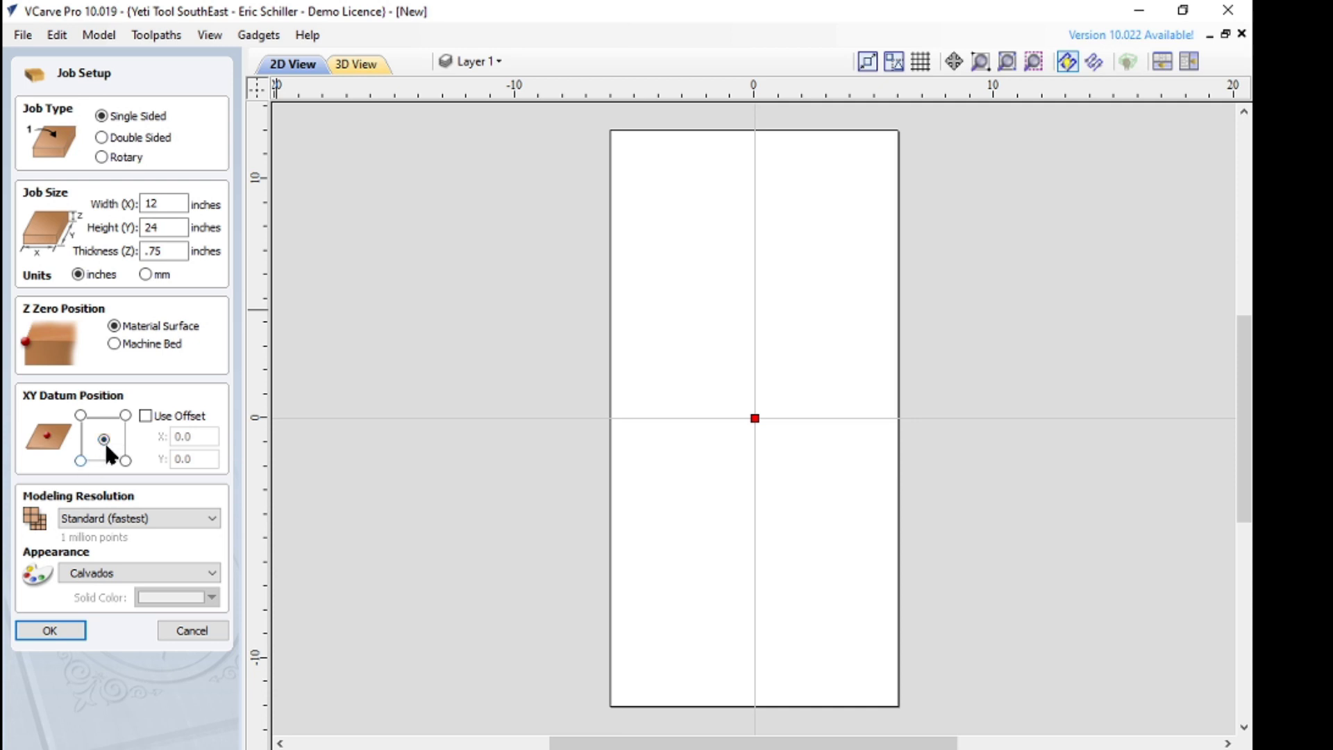
{"action": "left_click", "coordinate": [81, 461]}
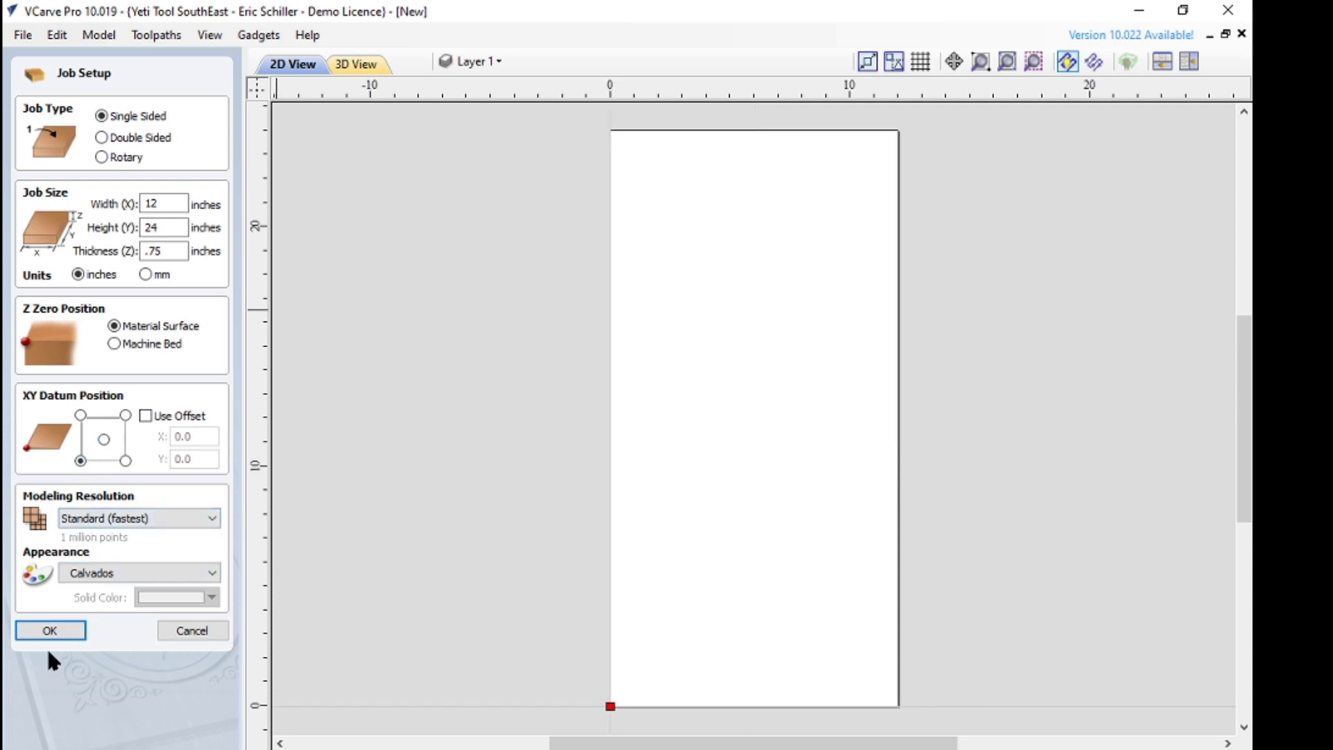
{"action": "left_click", "coordinate": [76, 630]}
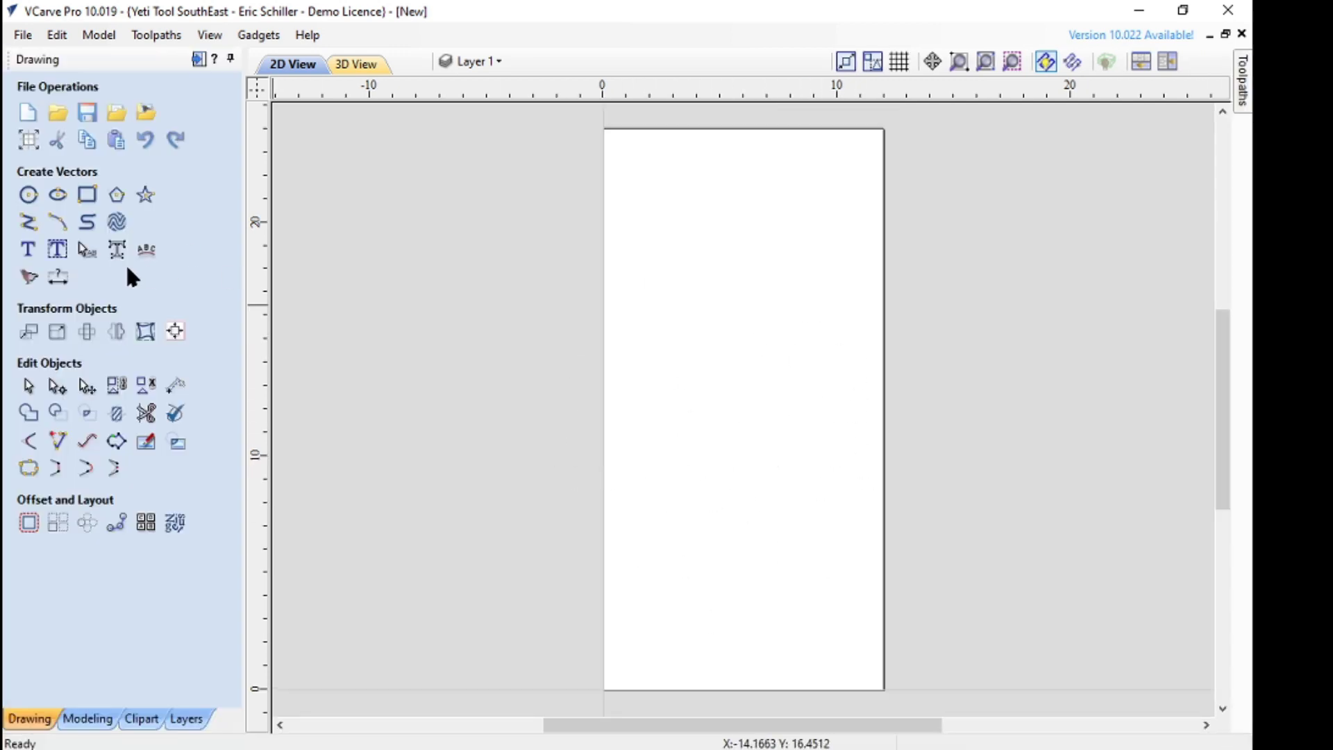
Create the text "J" in the Poor Richard font with a text height of 10 inches
{"action": "left_click", "coordinate": [29, 249]}
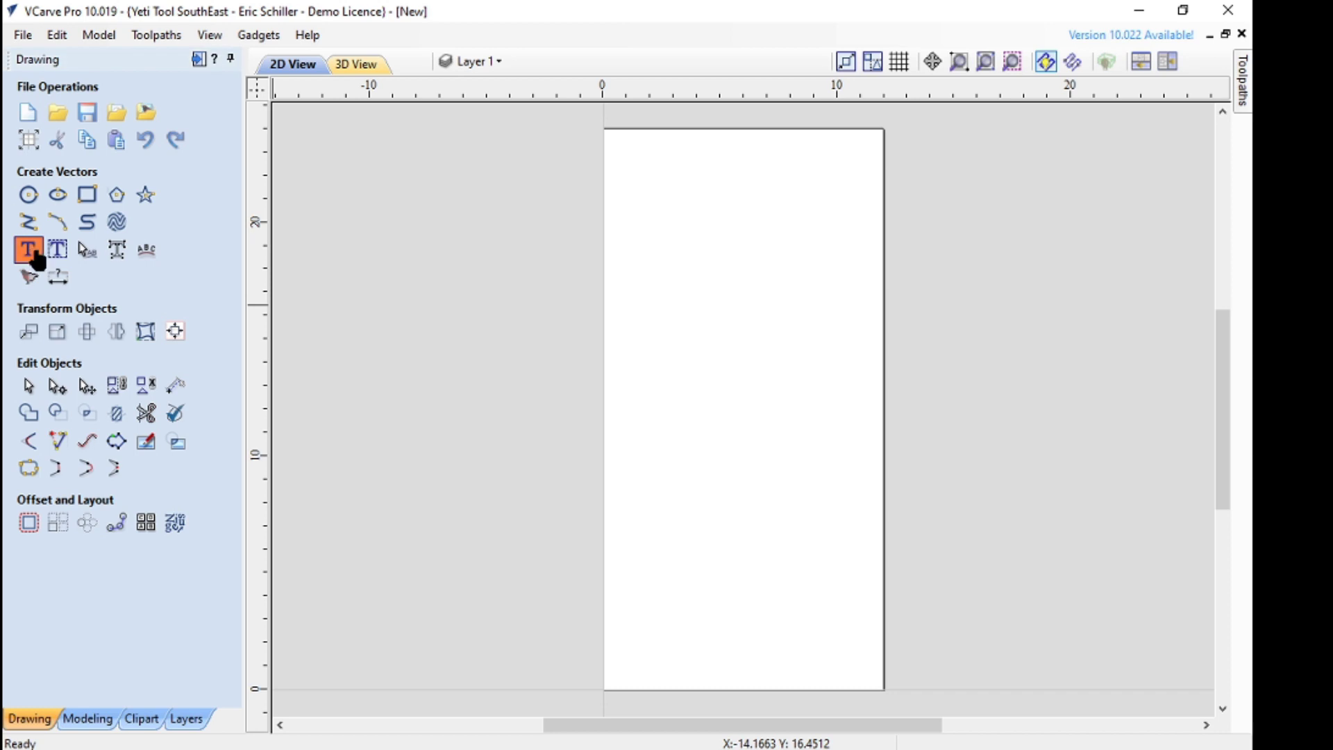
{"action": "key", "text": "Escape"}
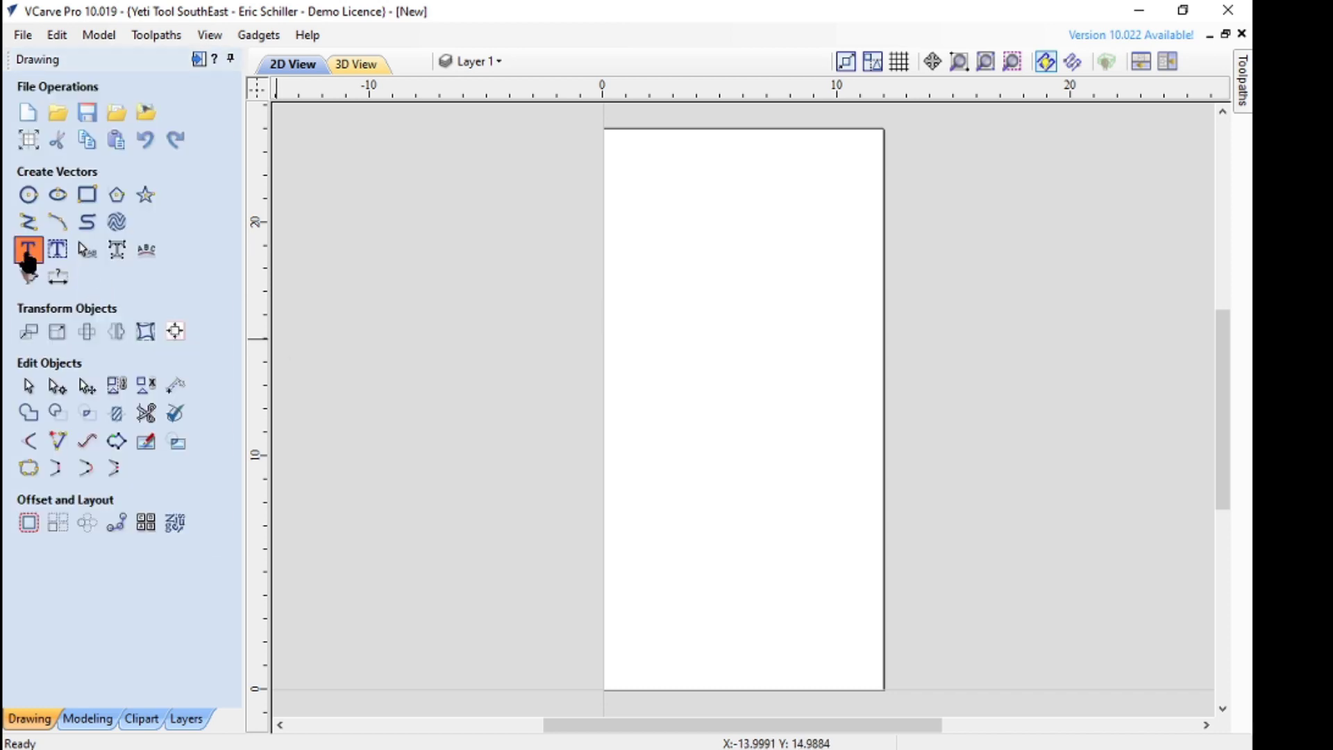
{"action": "left_click", "coordinate": [28, 258]}
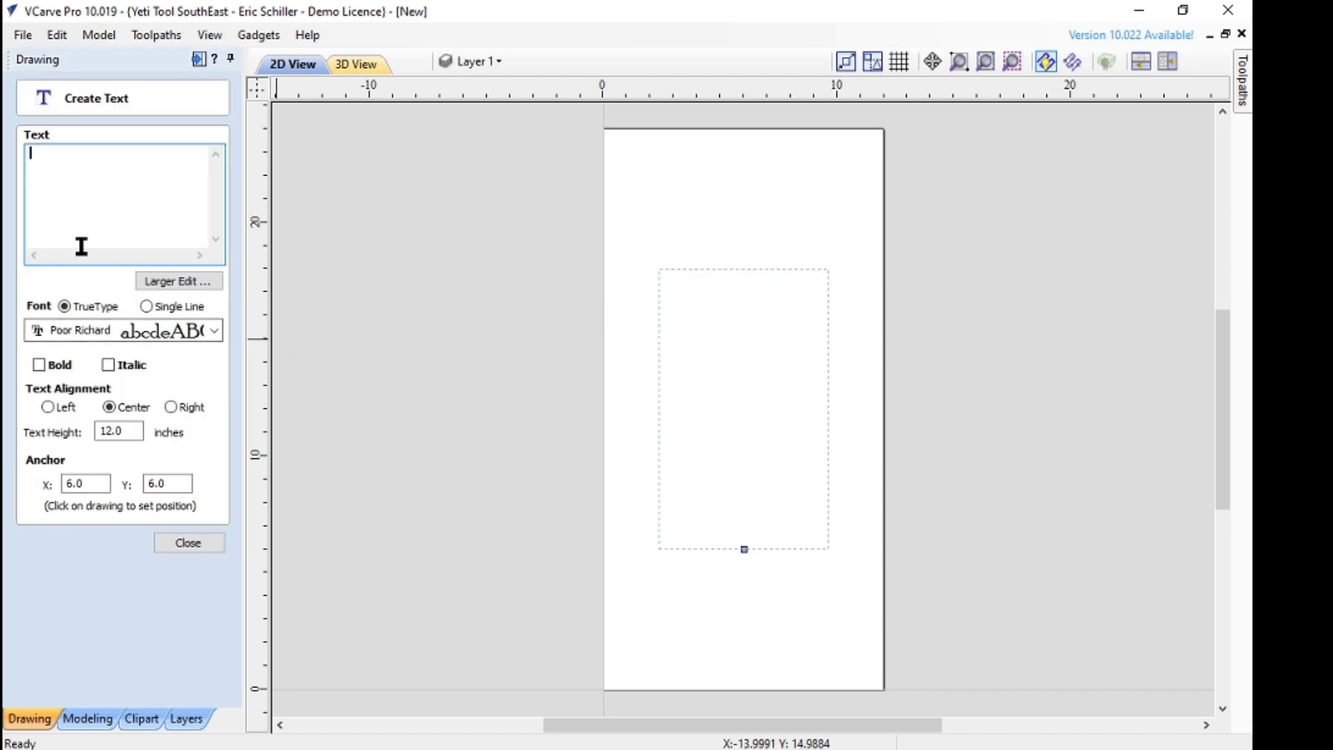
{"action": "type", "text": "J"}
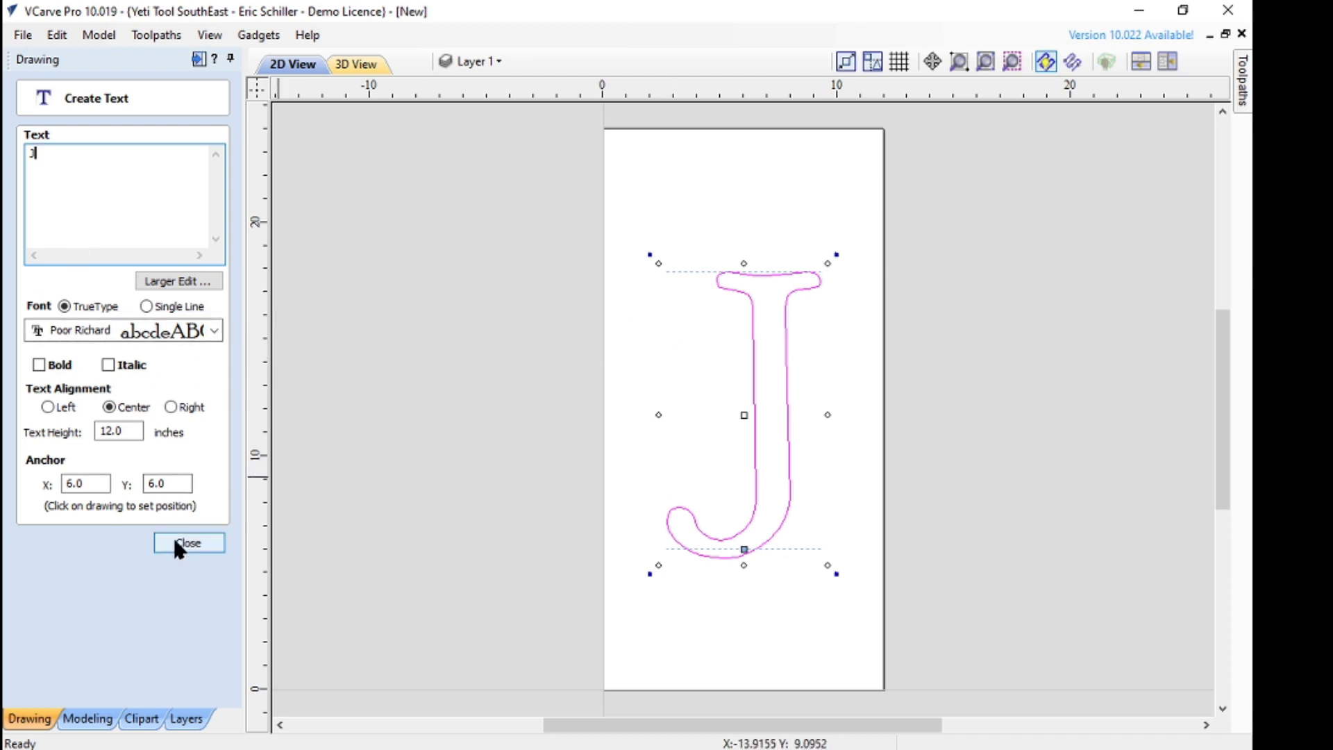
{"action": "left_click_drag", "start_coordinate": [137, 431], "coordinate": [15, 431]}
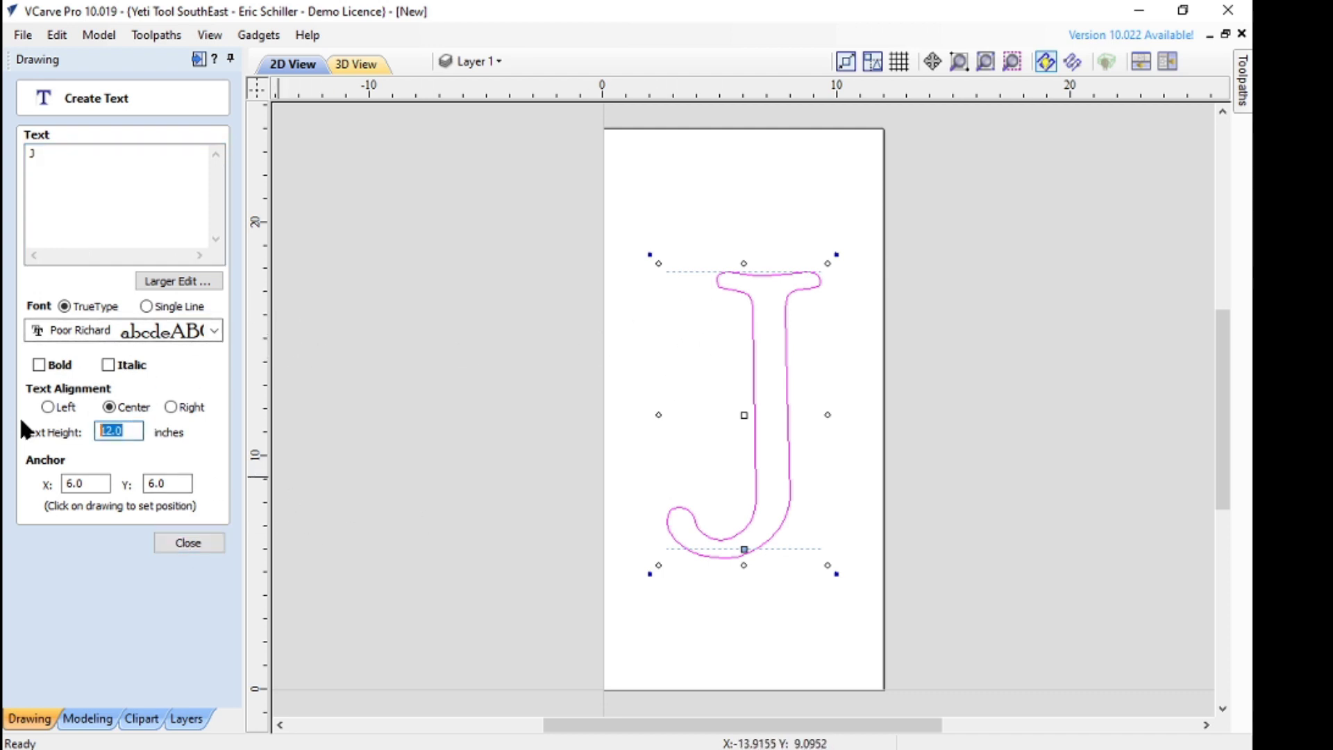
{"action": "type", "text": "10"}
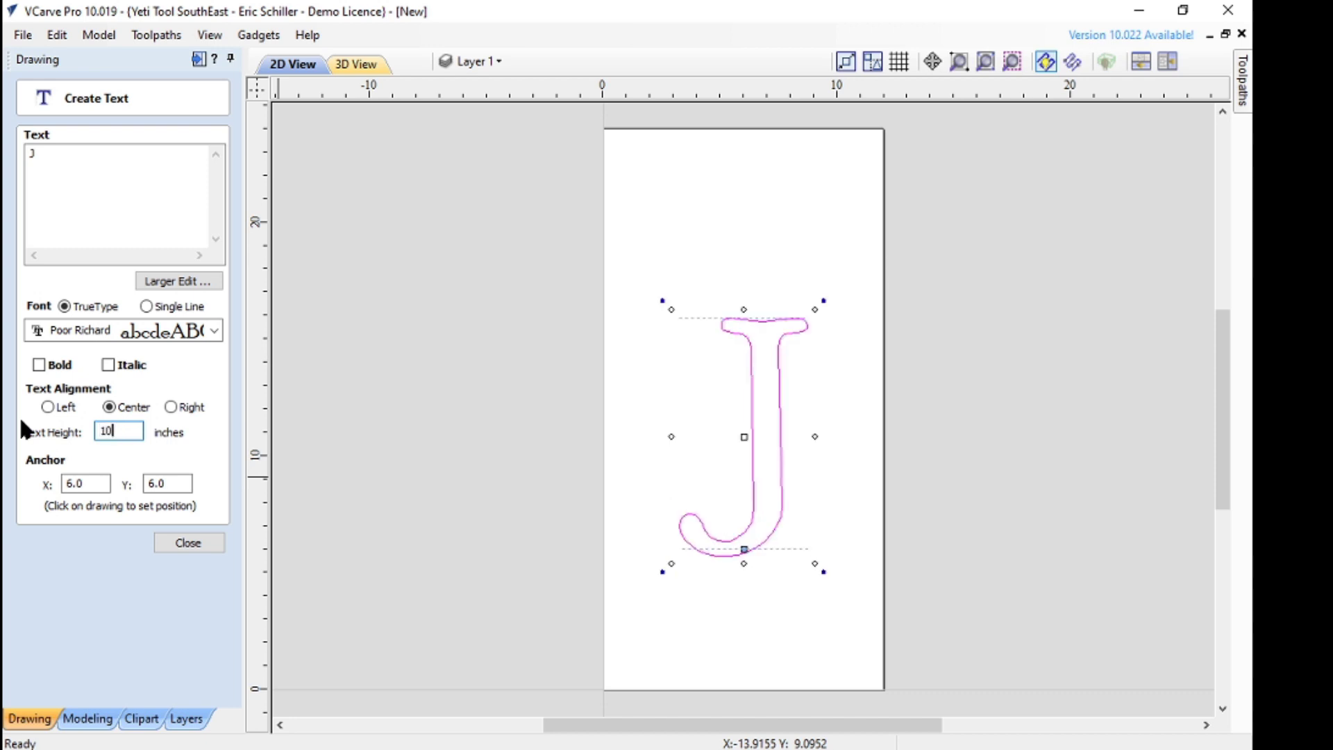
{"action": "key", "text": "Tab"}
{"action": "left_click", "coordinate": [183, 546]}
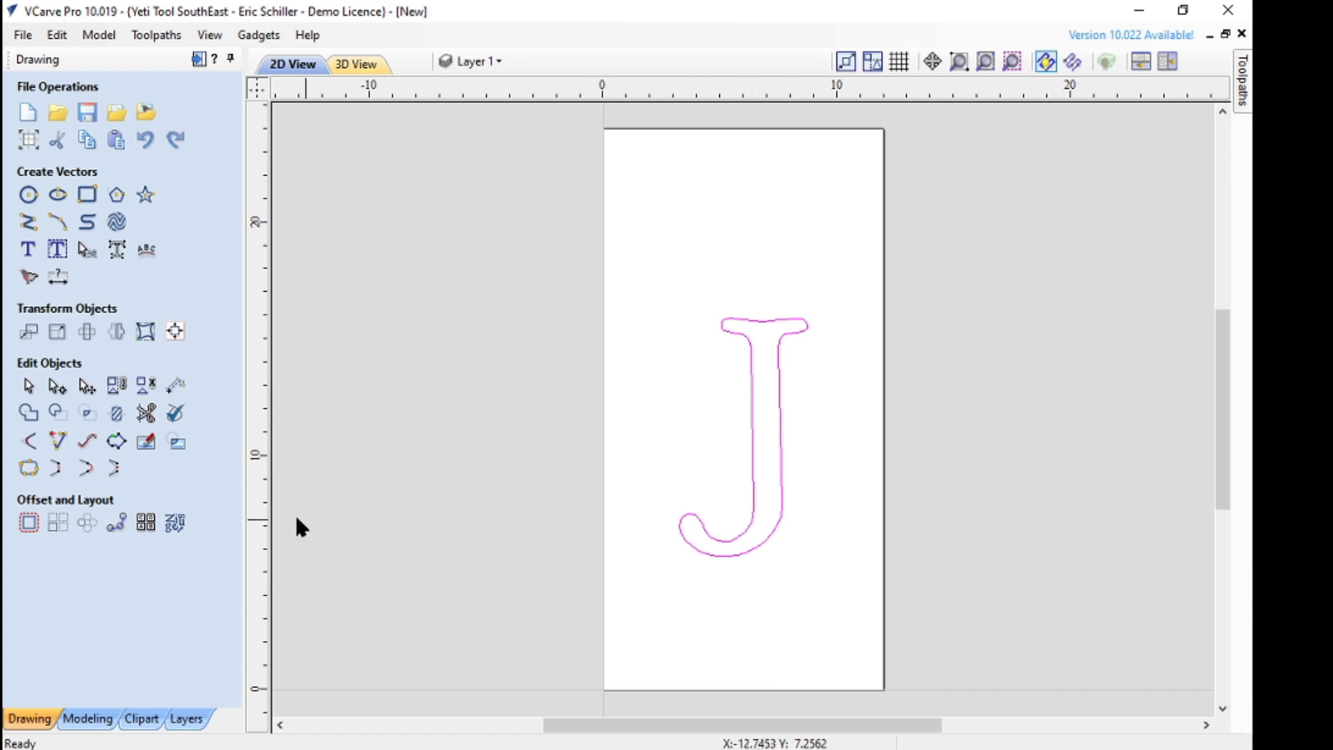
Select the letter J and reposition it by eye on the material, nudging it up and to the left
{"action": "left_click", "coordinate": [753, 389]}
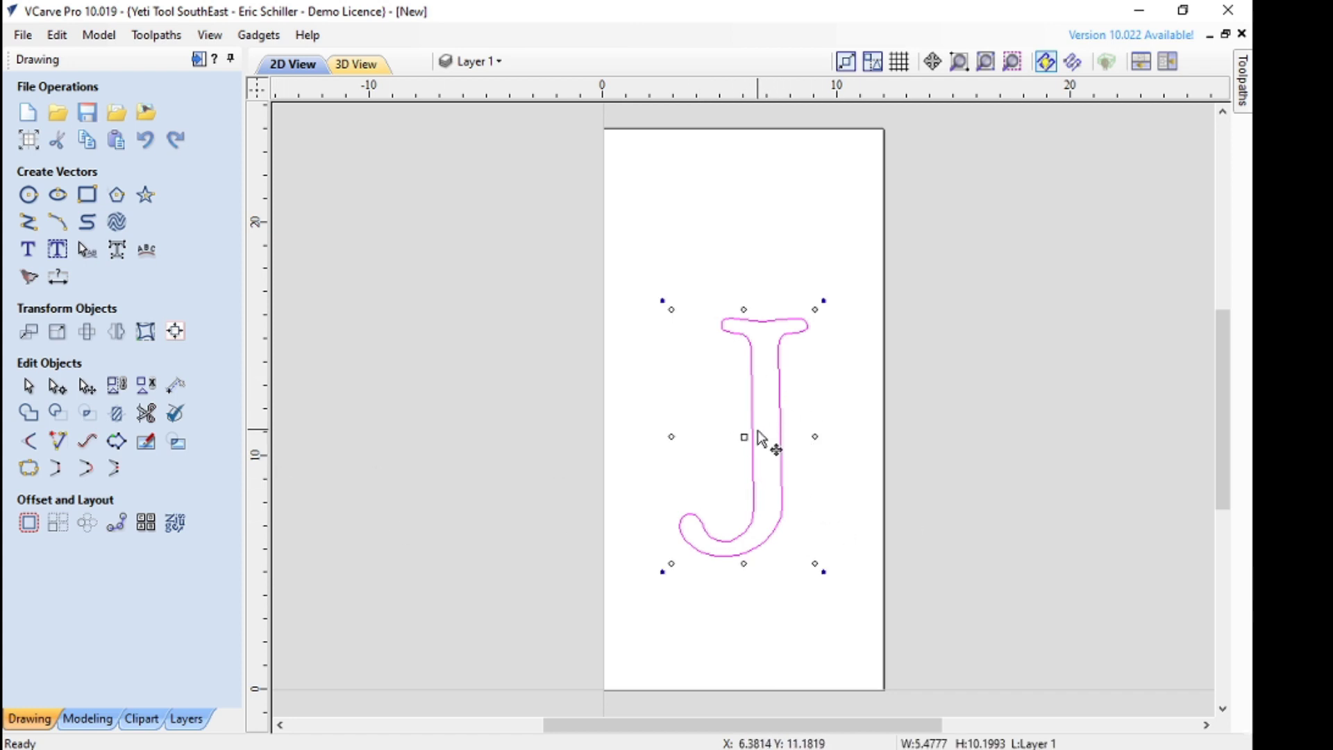
{"action": "left_click_drag", "start_coordinate": [743, 426], "coordinate": [728, 505]}
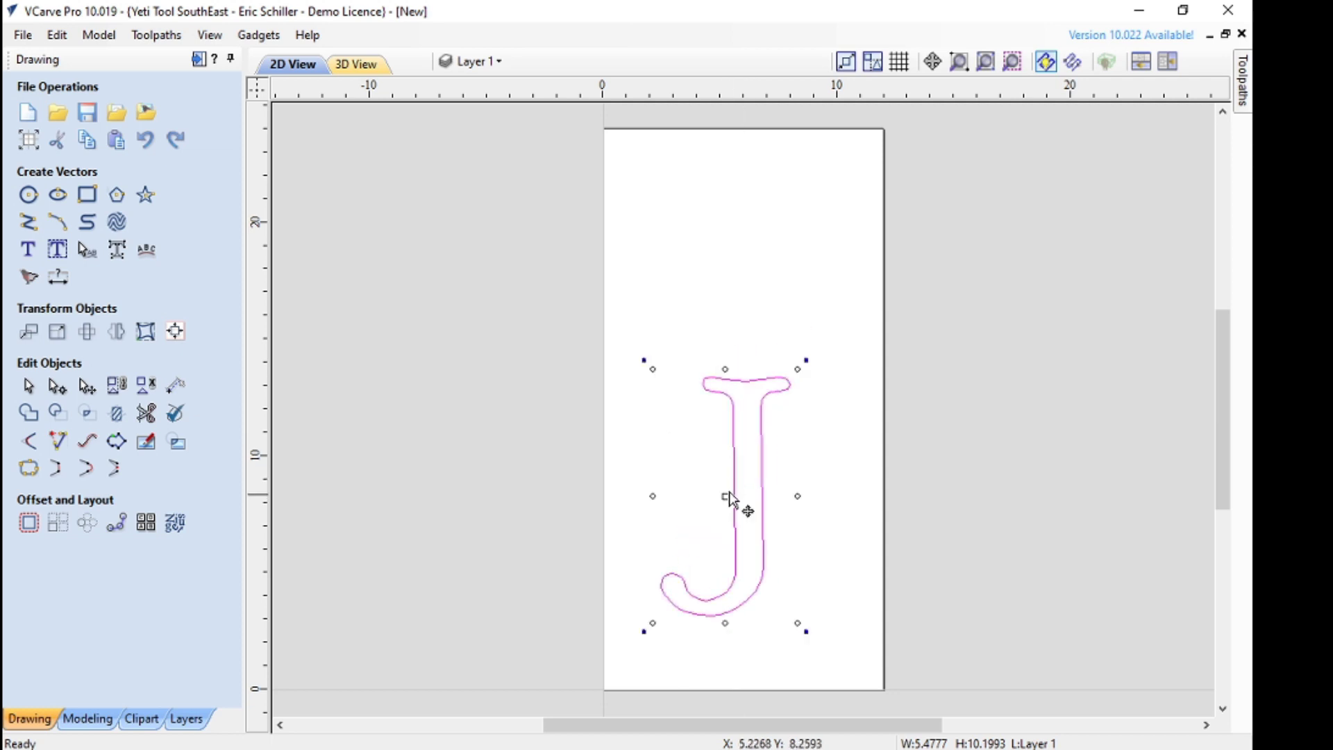
{"action": "key", "text": "Up"}
{"action": "key", "text": "Up"}
{"action": "key", "text": "Up"}
{"action": "key", "text": "Up"}
{"action": "key", "text": "Up"}
{"action": "key", "text": "Up"}
{"action": "key", "text": "Up"}
{"action": "key", "text": "Up"}
{"action": "key", "text": "Up"}
{"action": "key", "text": "Up"}
{"action": "key", "text": "Up"}
{"action": "key", "text": "Up"}
{"action": "key", "text": "Up"}
{"action": "key", "text": "Up"}
{"action": "key", "text": "Up"}
{"action": "key", "text": "Up"}
{"action": "key", "text": "Up"}
{"action": "key", "text": "Up"}
{"action": "key", "text": "Up"}
{"action": "key", "text": "Up"}
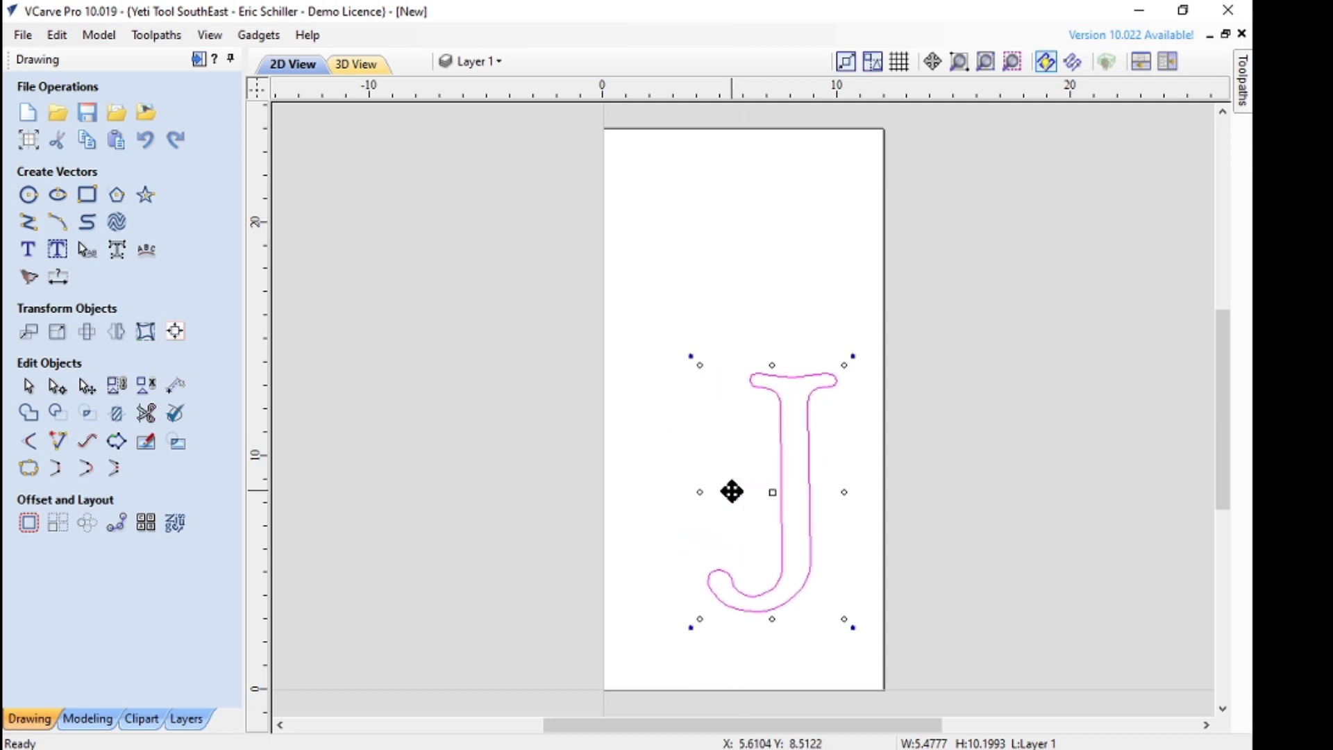
{"action": "key", "text": "Left"}
{"action": "key", "text": "Left"}
{"action": "key", "text": "Left"}
{"action": "key", "text": "Left"}
{"action": "key", "text": "Left"}
{"action": "key", "text": "Left"}
{"action": "key", "text": "Left"}
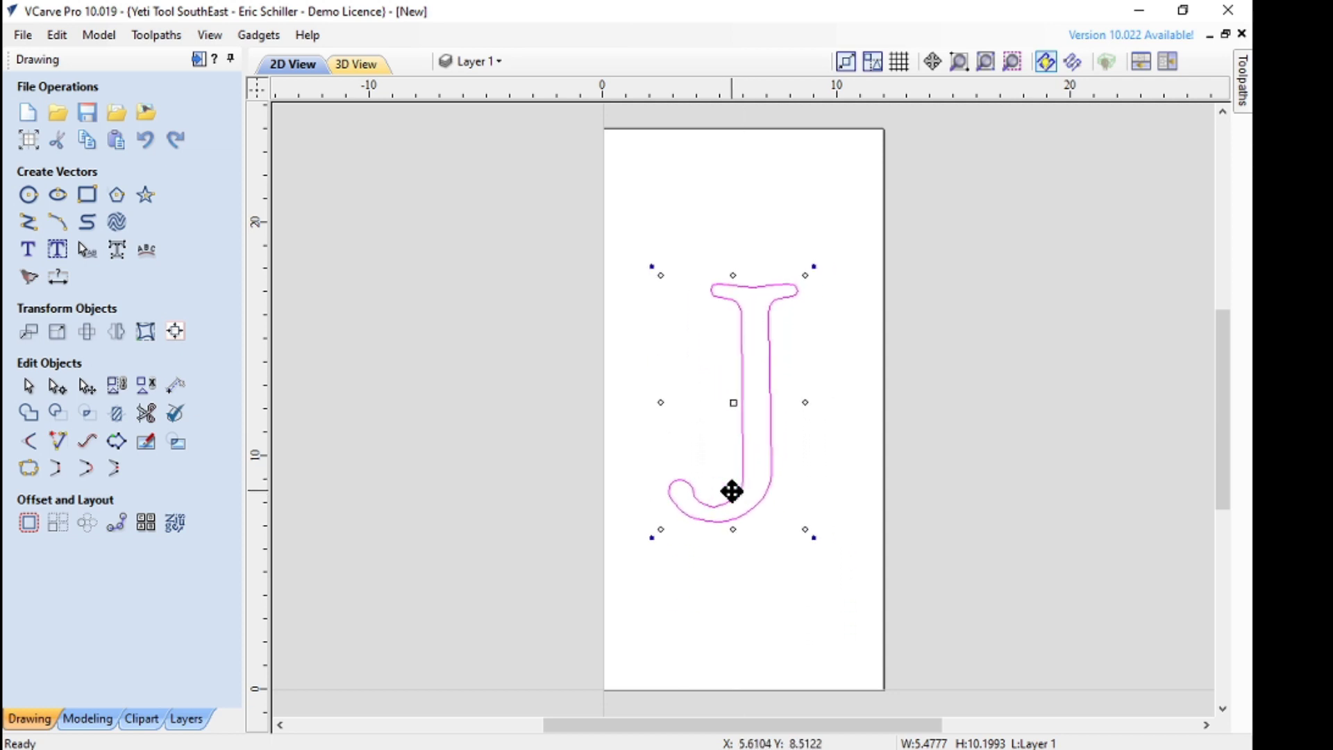
Align the letter J to the centre of the material both horizontally and vertically
{"action": "left_click", "coordinate": [175, 333]}
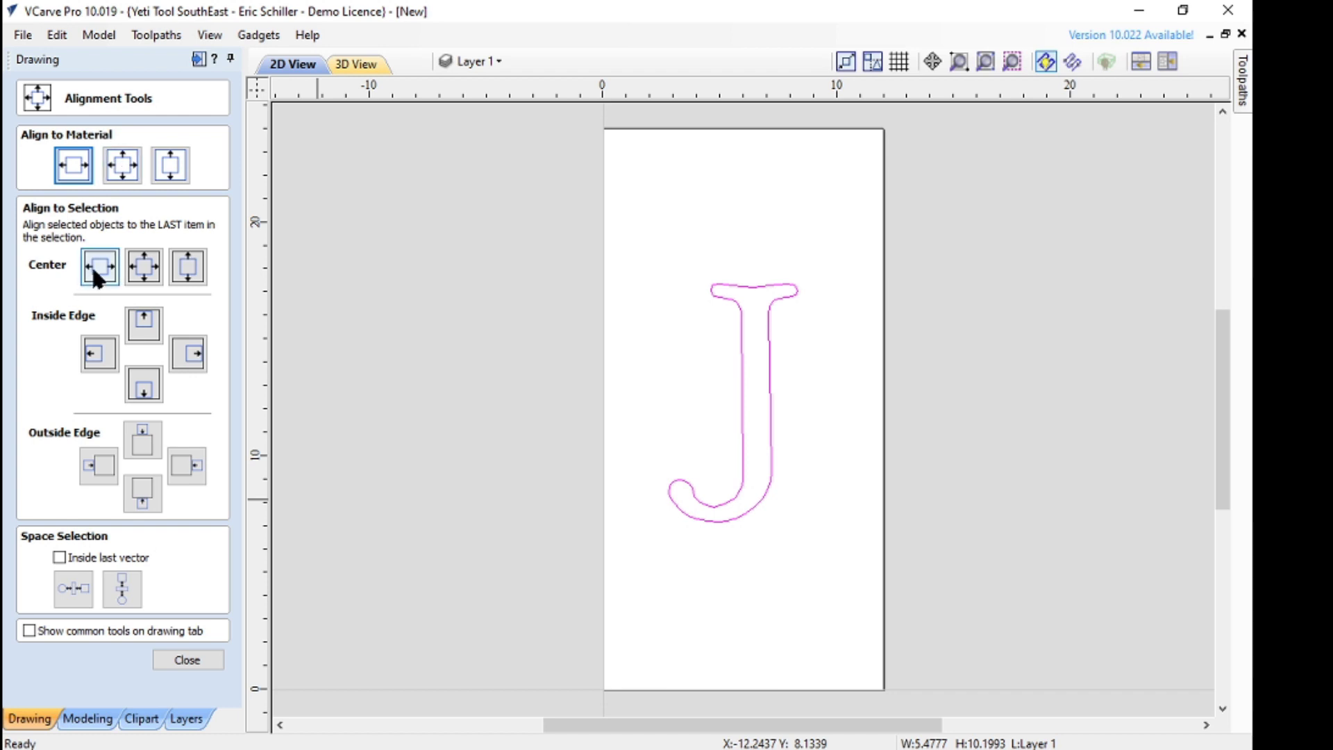
{"action": "left_click", "coordinate": [129, 170]}
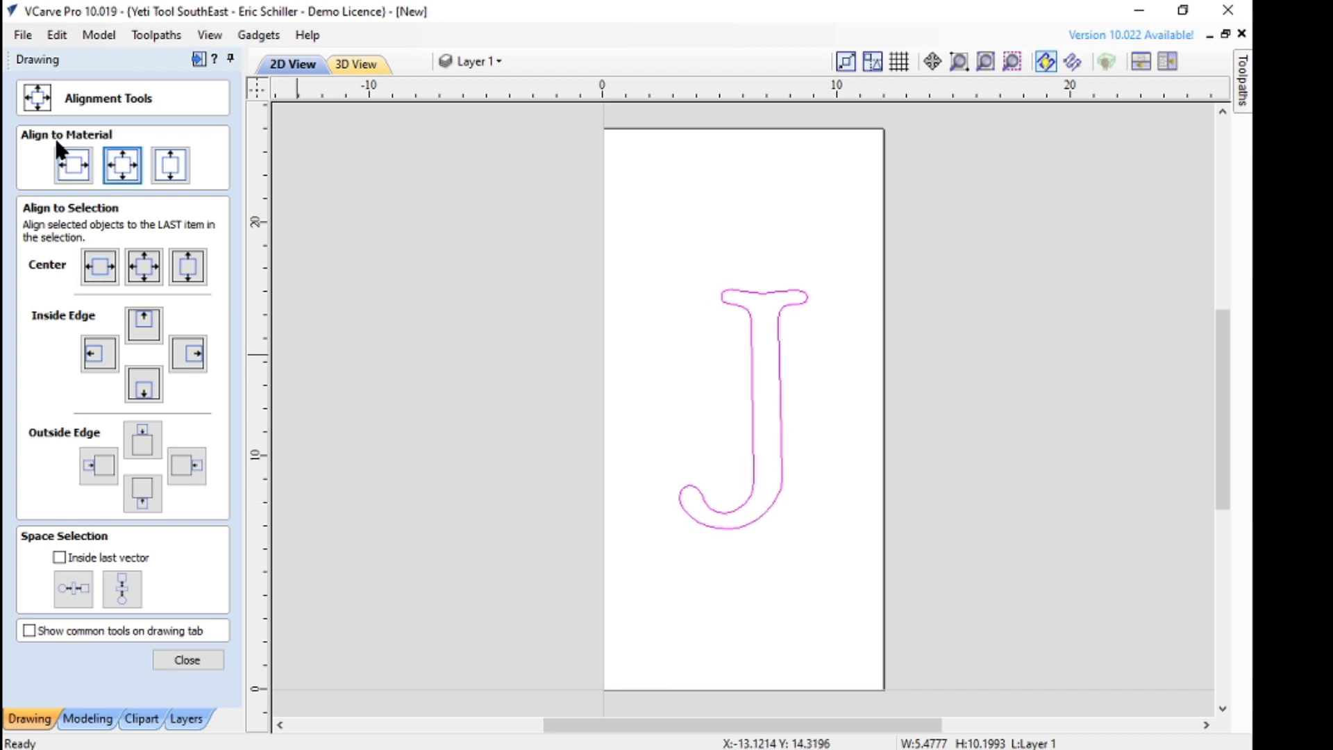
{"action": "left_click", "coordinate": [188, 661]}
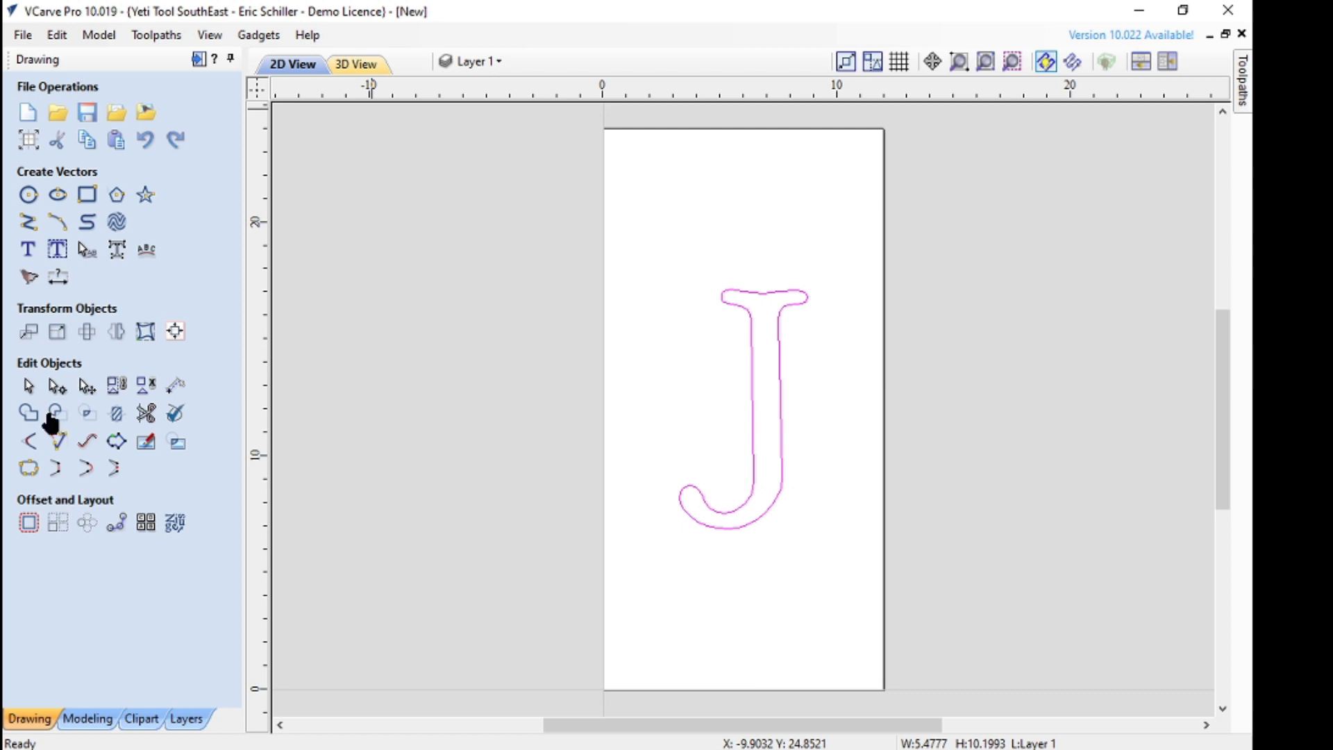
Switch to the toolpath layout and review the material setup, leaving it without changes
{"action": "left_click", "coordinate": [197, 59]}
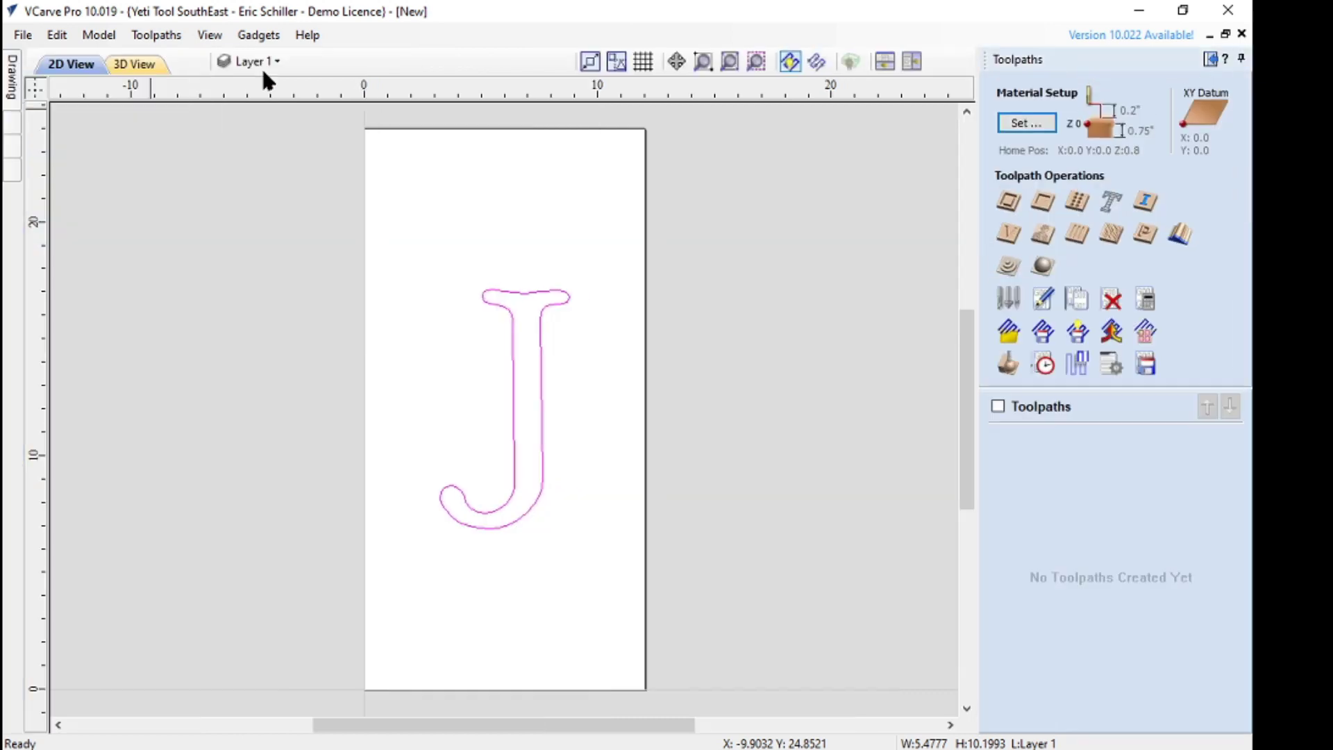
{"action": "left_click", "coordinate": [1023, 123]}
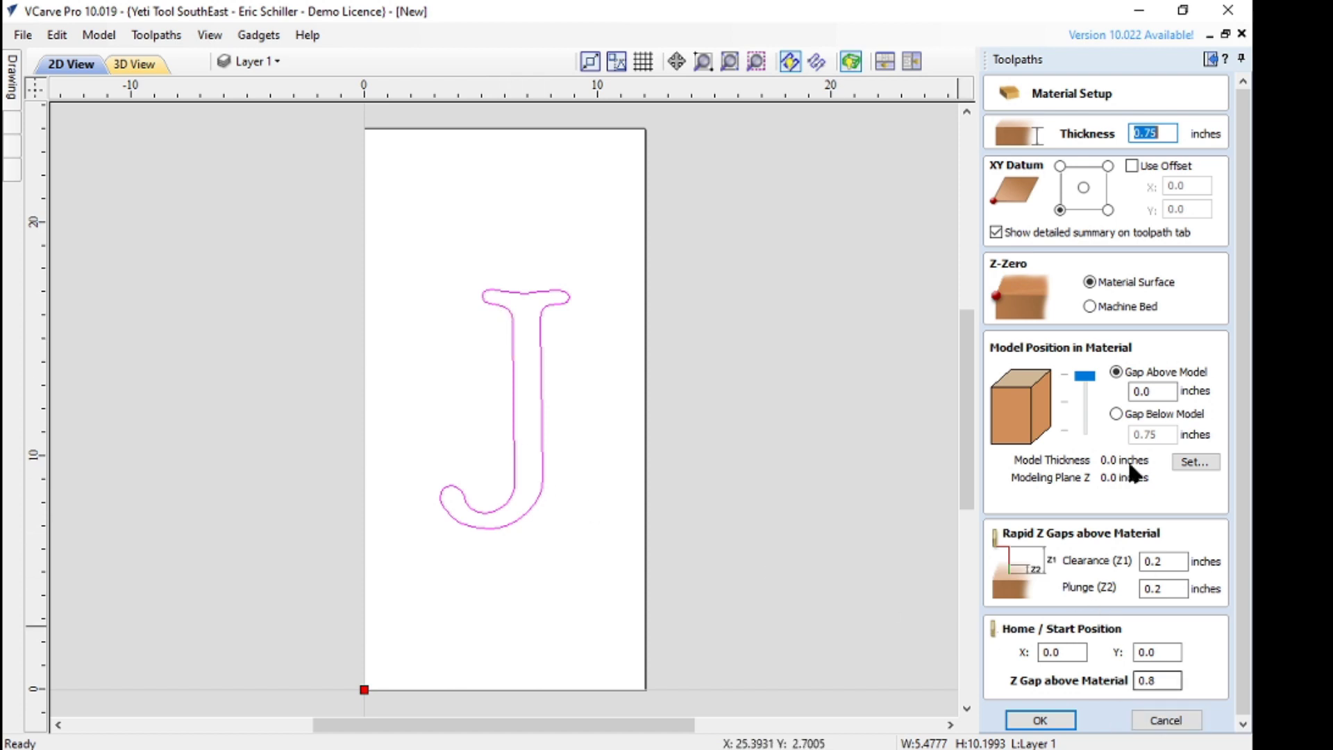
{"action": "left_click", "coordinate": [1170, 726]}
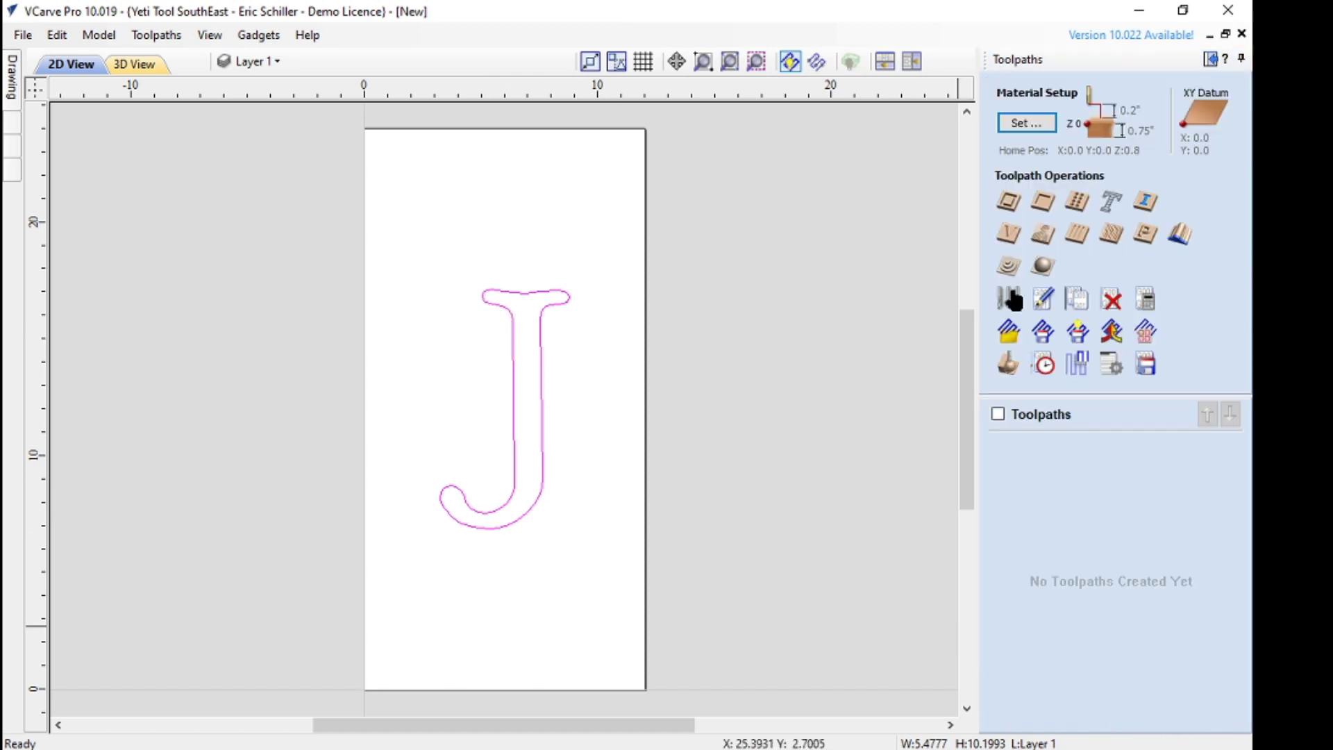
Start a 2D profile toolpath for the letter J and set its cut depth to 0.77 inches
{"action": "left_click", "coordinate": [1004, 202]}
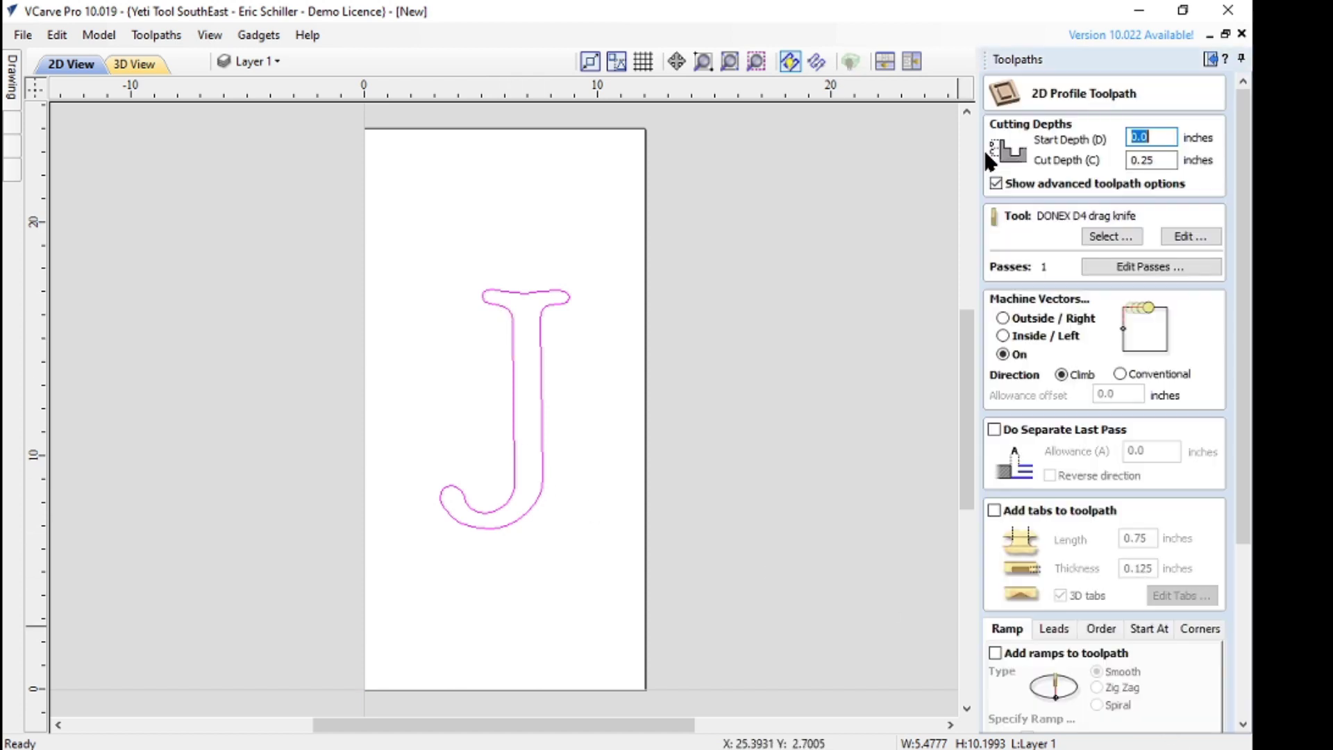
{"action": "double_click", "coordinate": [1155, 164]}
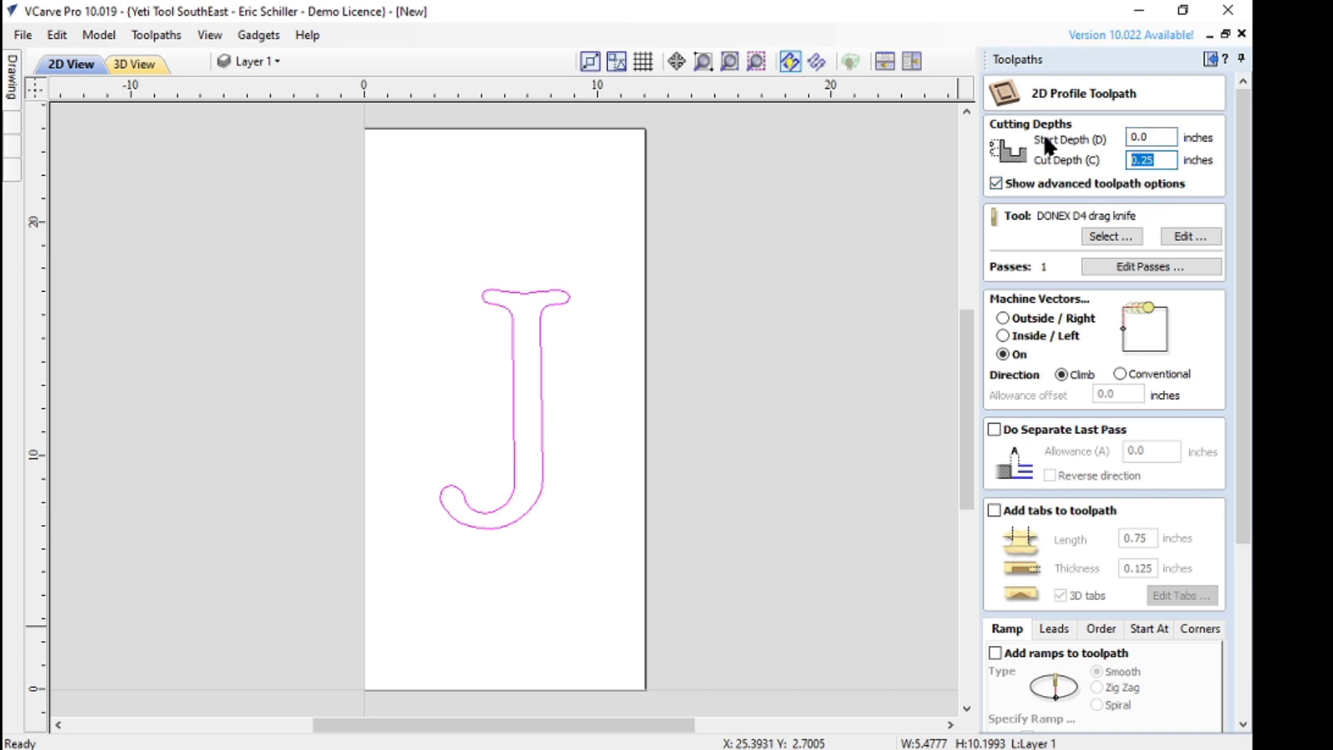
{"action": "type", "text": "t+"}
Choose the 1/4" end mill from the tool database as the profile toolpath's tool
{"action": "left_click", "coordinate": [1111, 234]}
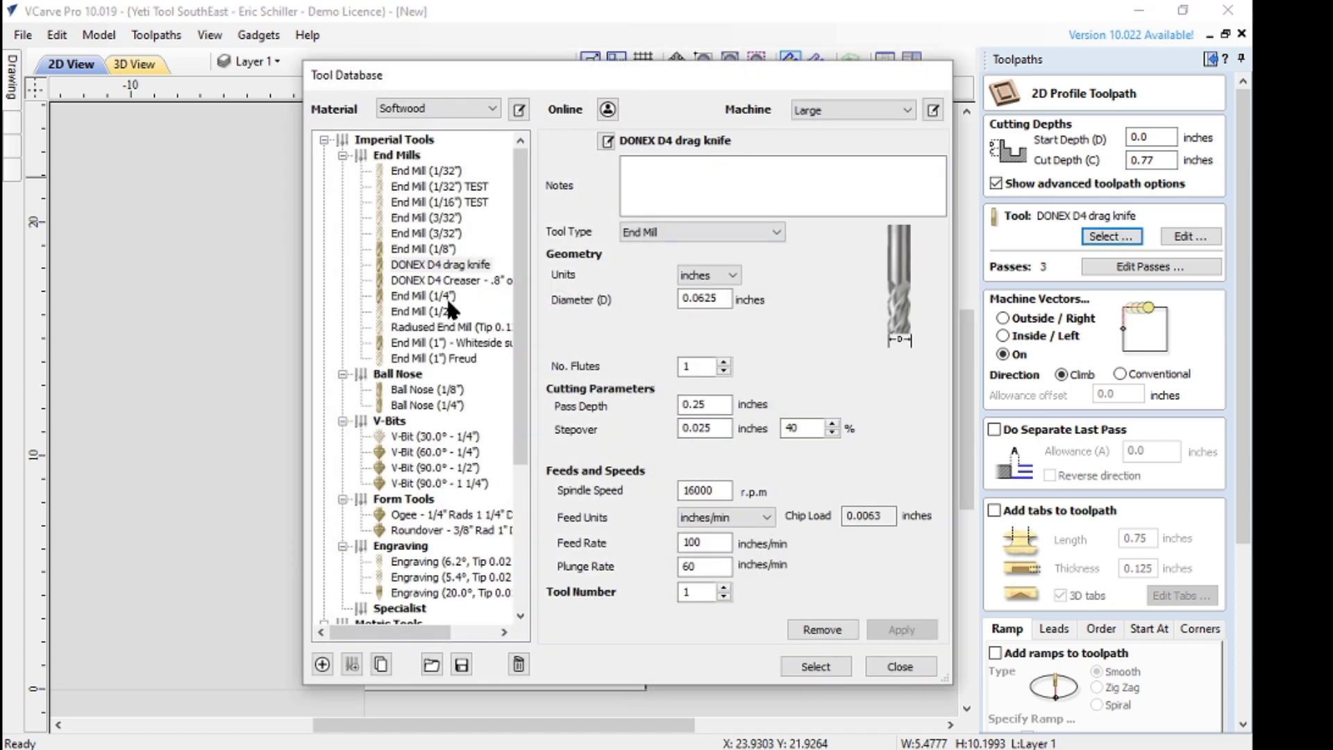
{"action": "left_click", "coordinate": [427, 296]}
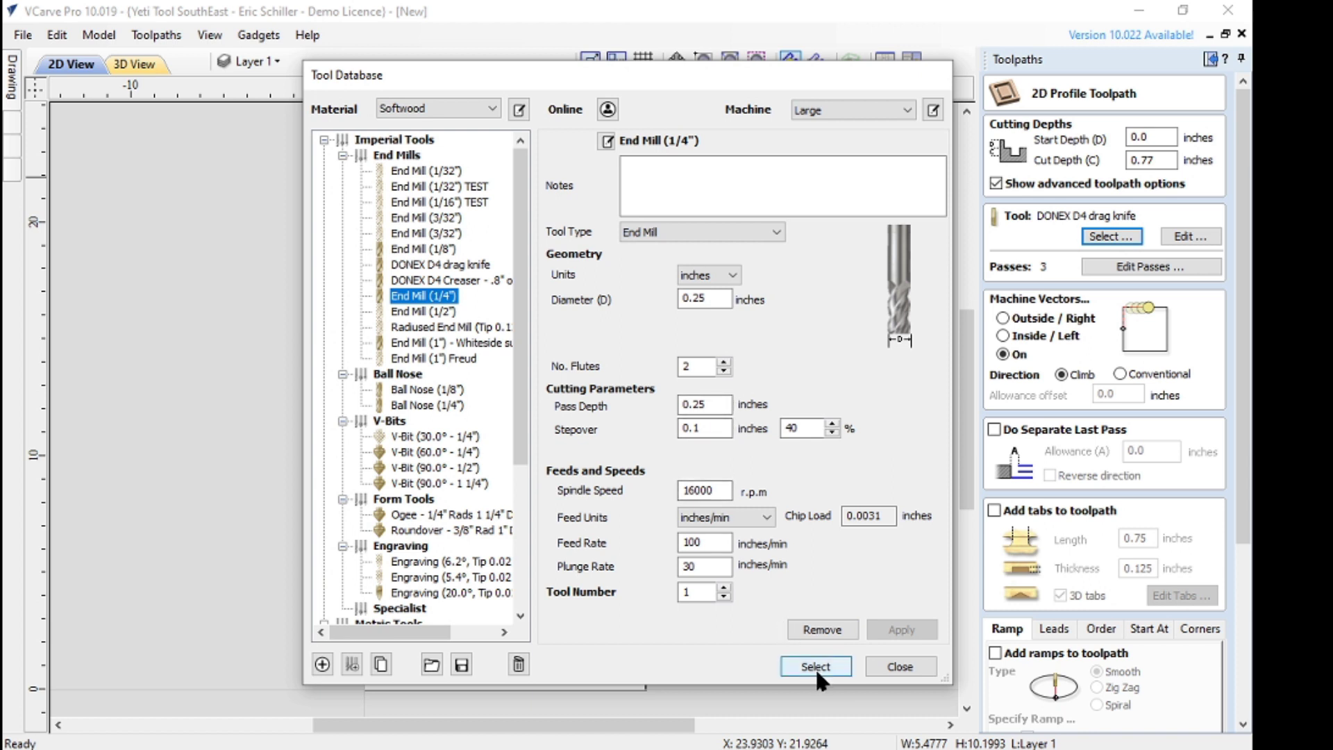
{"action": "double_click", "coordinate": [694, 404]}
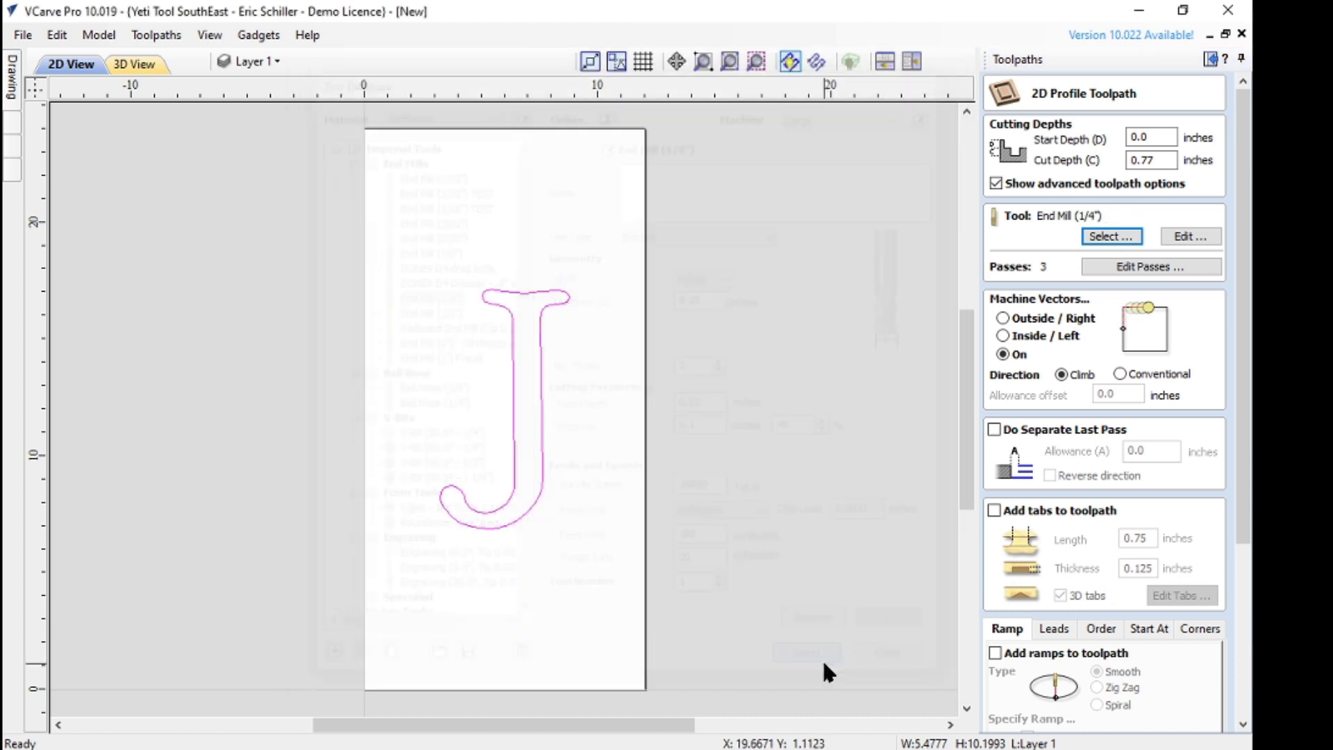
{"action": "left_click", "coordinate": [817, 667]}
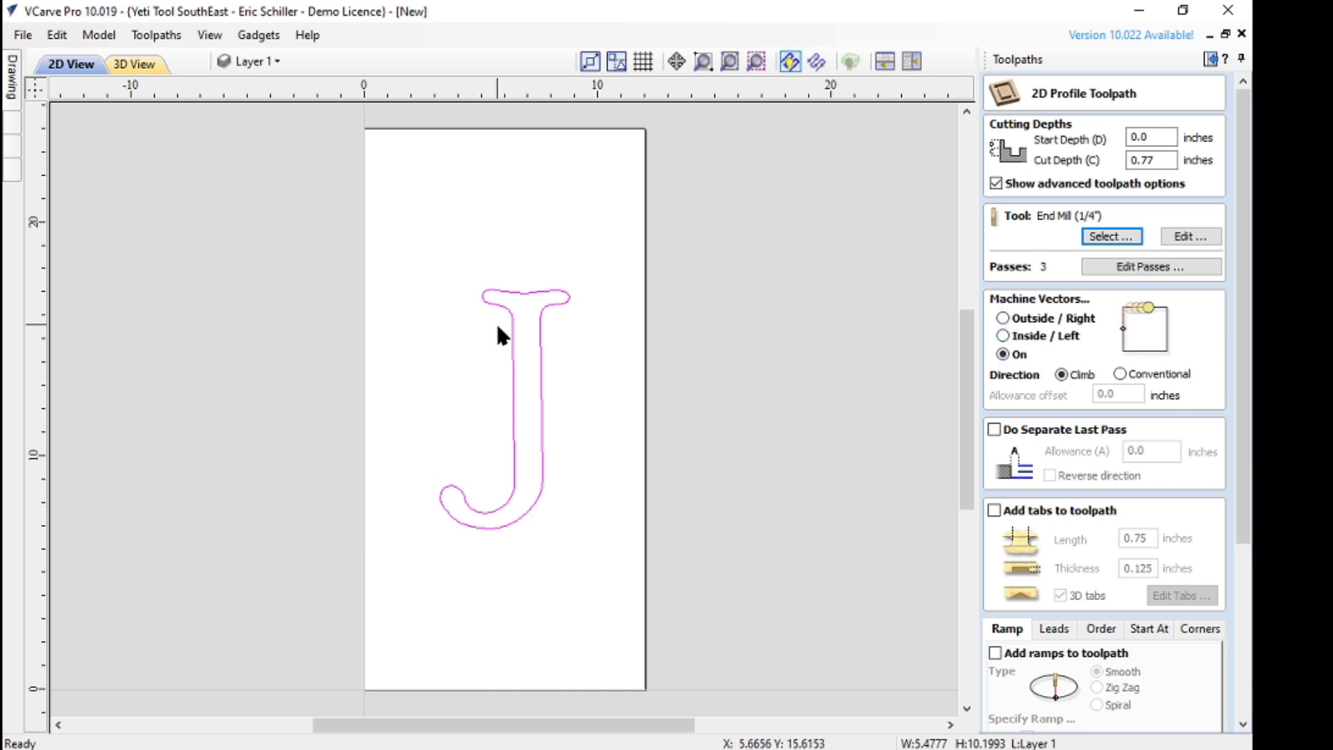
Compare the machine vector options and set the profile to cut outside/right of the letter's outline
{"action": "left_click", "coordinate": [1003, 318]}
{"action": "left_click", "coordinate": [1003, 335]}
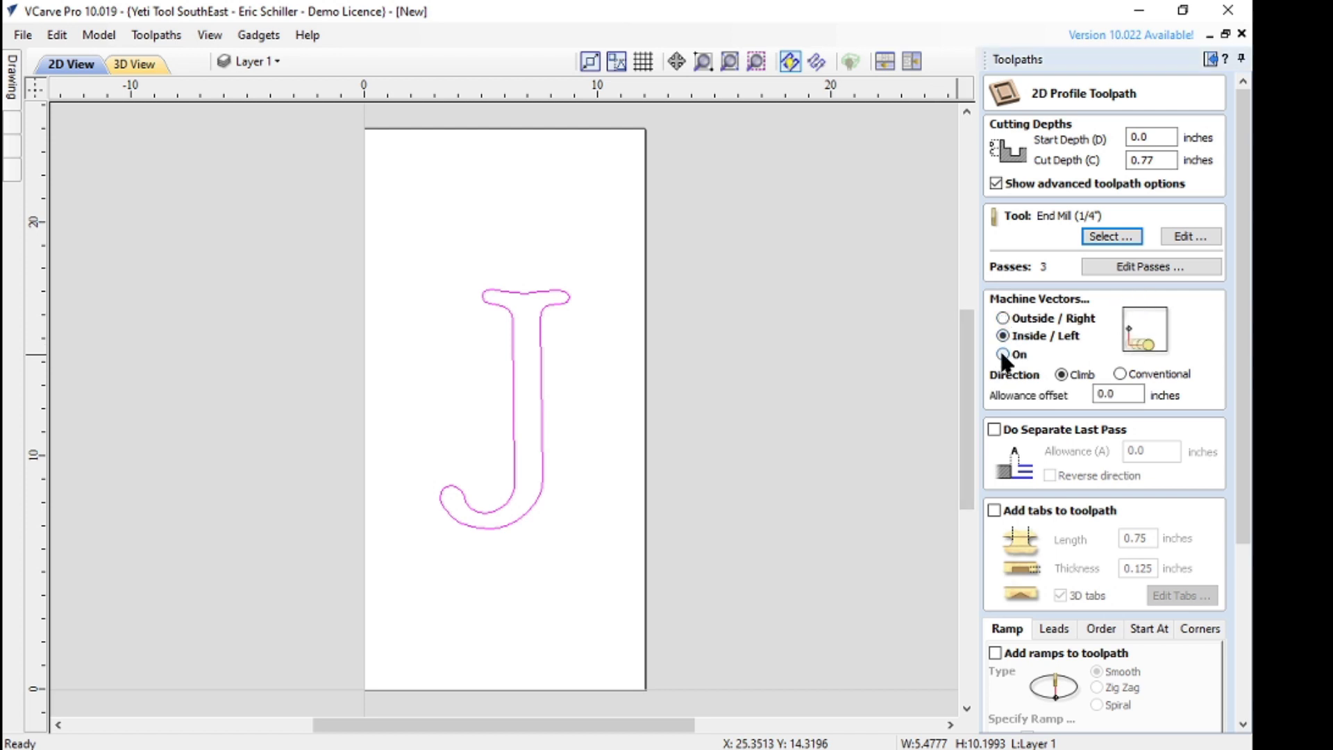
{"action": "left_click", "coordinate": [1003, 354]}
{"action": "left_click", "coordinate": [1003, 319]}
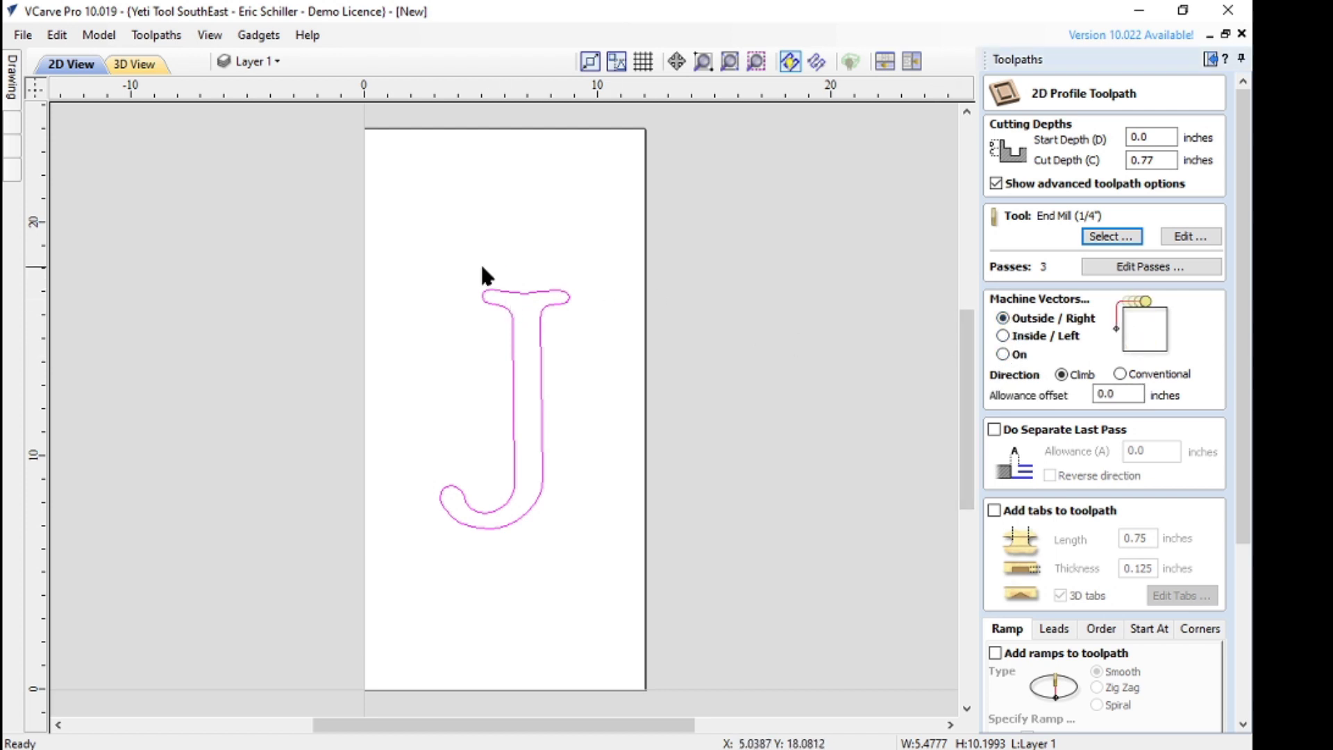
Enable a separate last pass with a 0.02 inch allowance and reversed direction
{"action": "left_click", "coordinate": [995, 430]}
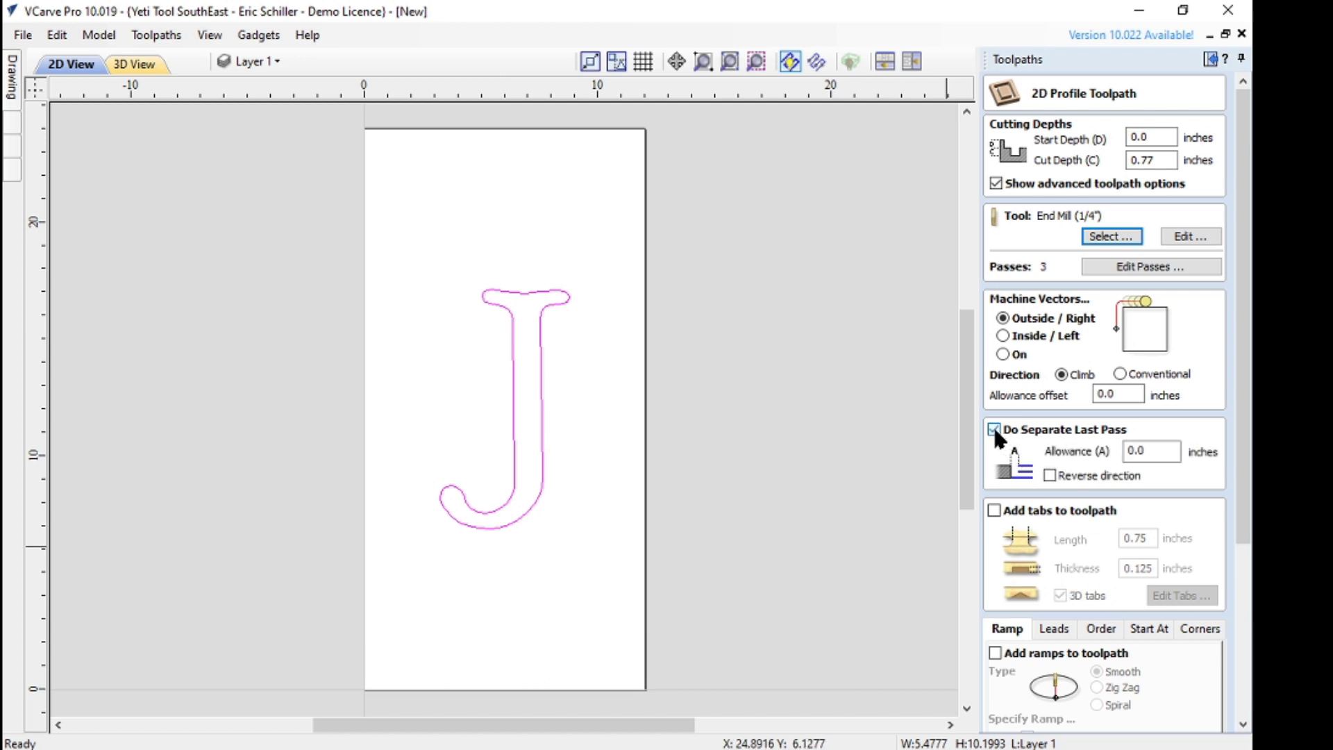
{"action": "left_click", "coordinate": [1160, 450]}
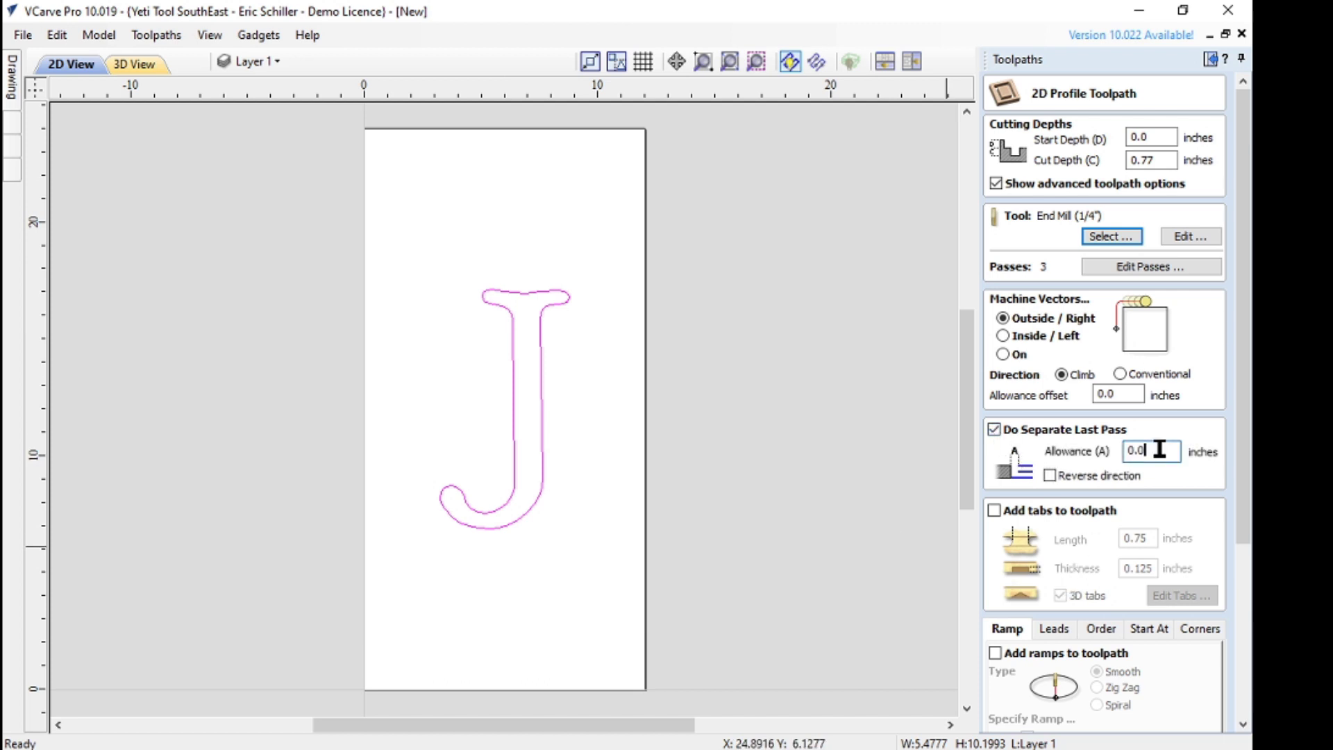
{"action": "left_click", "coordinate": [1049, 474]}
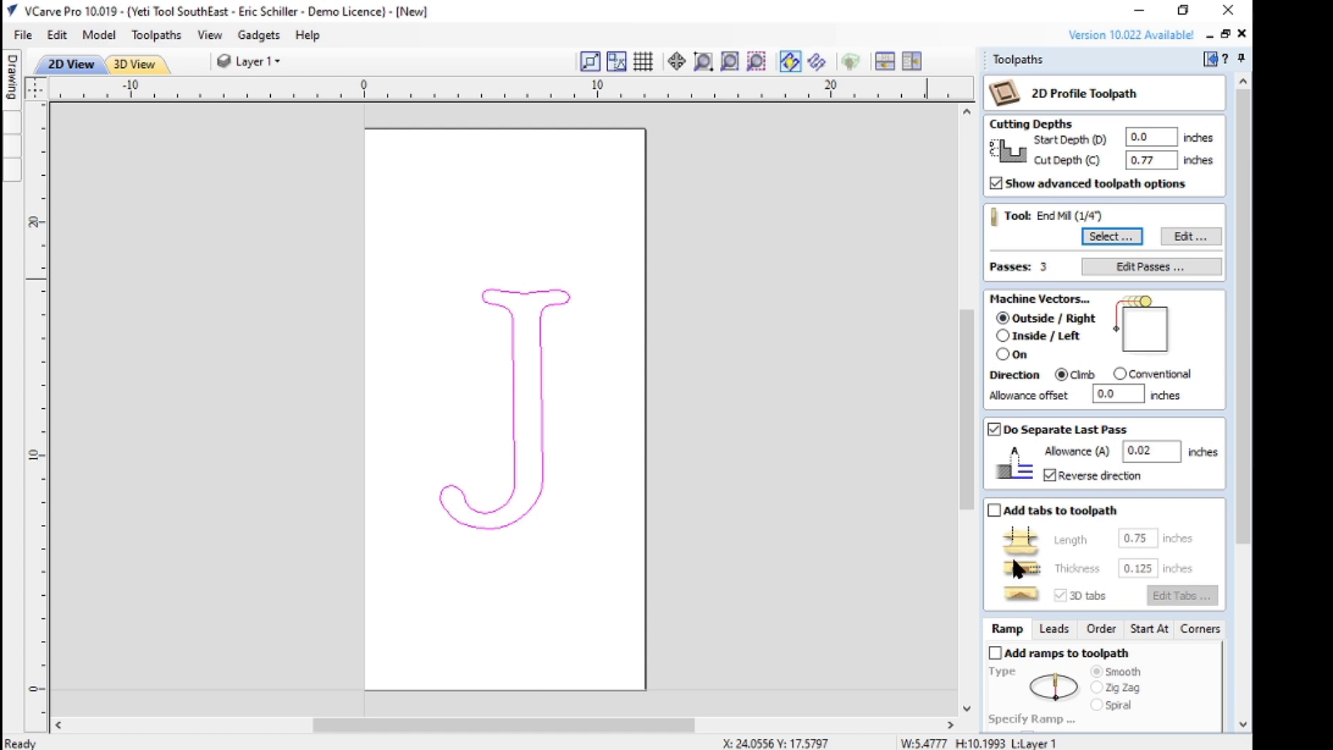
Enable tabs on the profile toolpath, converting the letter J's text to curves and adding one constant-number tab at the machining start point
{"action": "left_click", "coordinate": [995, 511]}
{"action": "left_click", "coordinate": [1189, 595]}
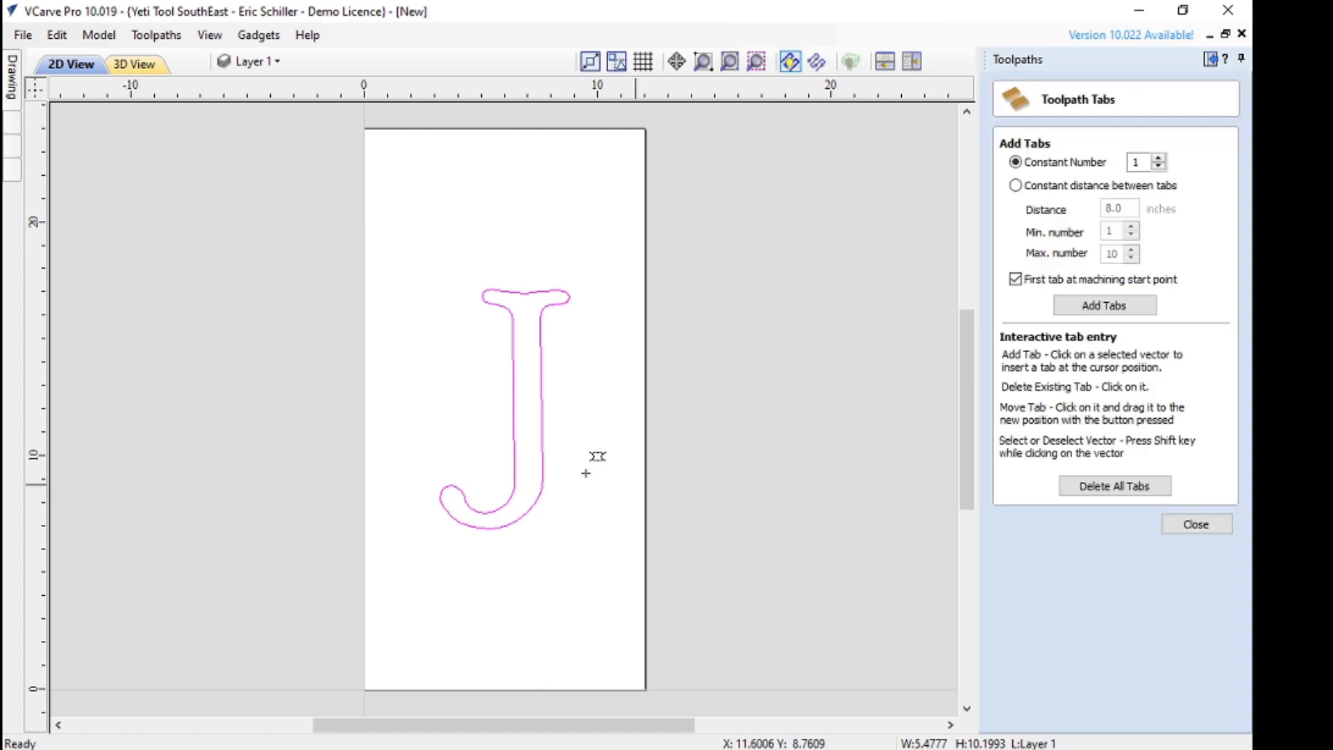
{"action": "left_click", "coordinate": [544, 398]}
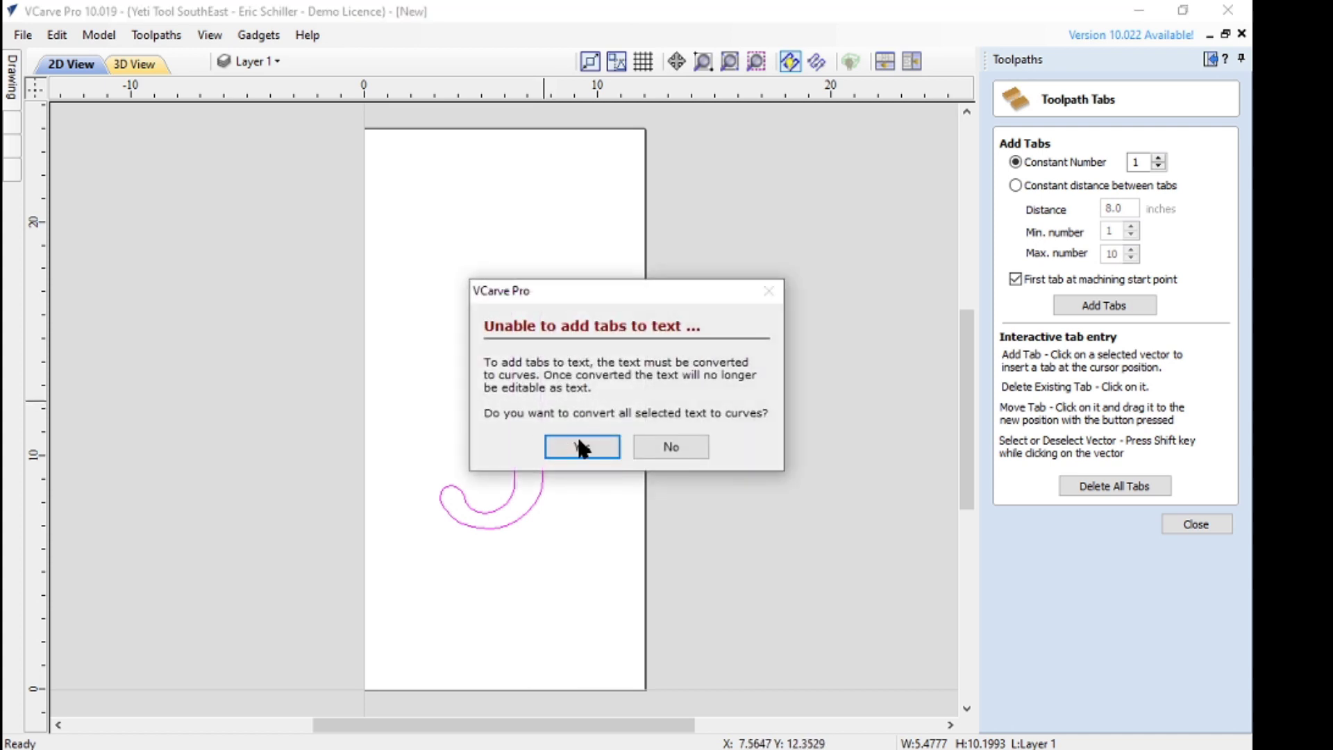
{"action": "left_click", "coordinate": [669, 446]}
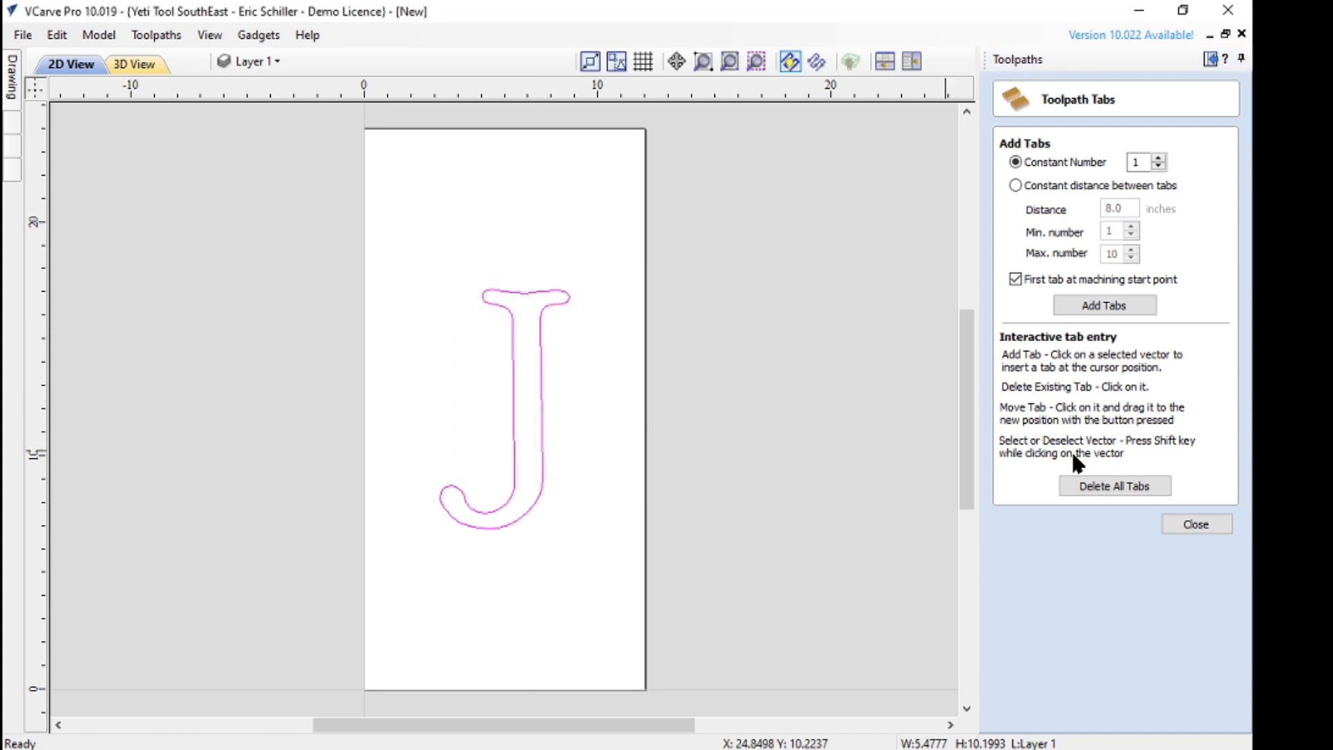
{"action": "left_click", "coordinate": [1078, 305]}
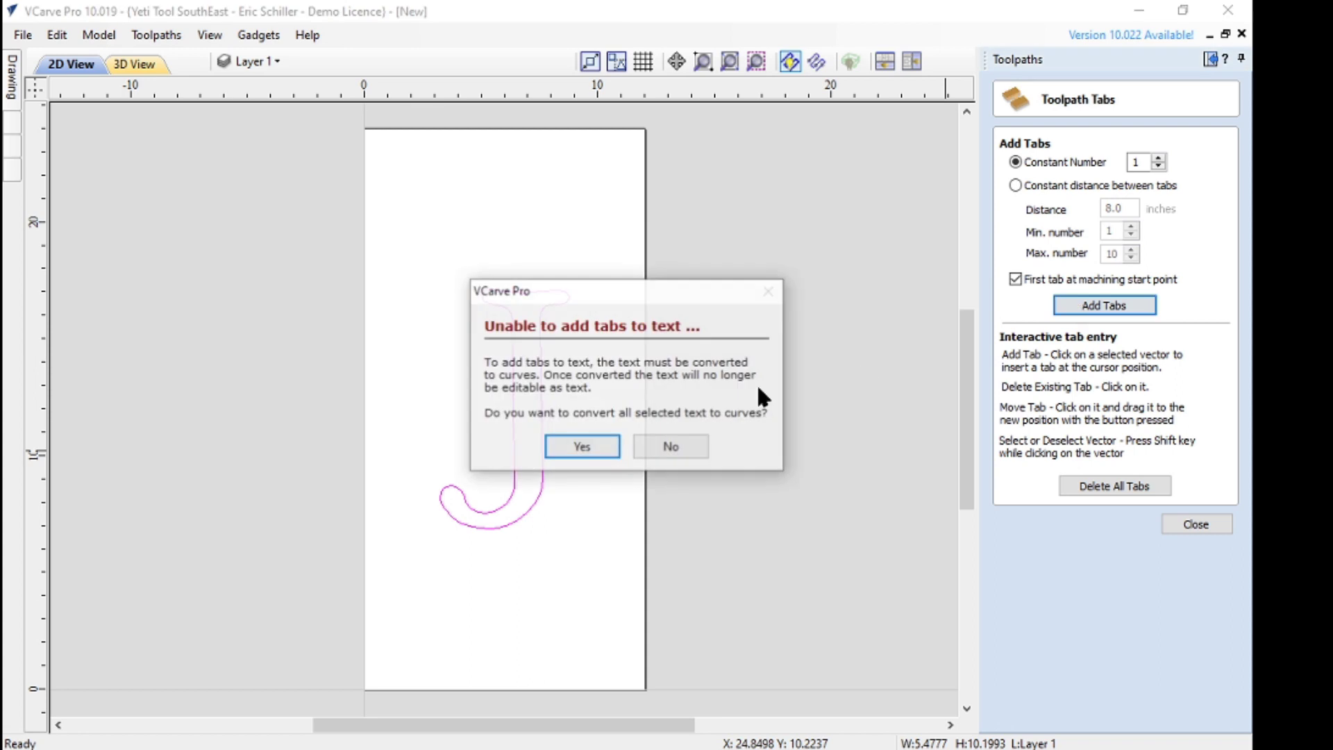
{"action": "left_click", "coordinate": [582, 448]}
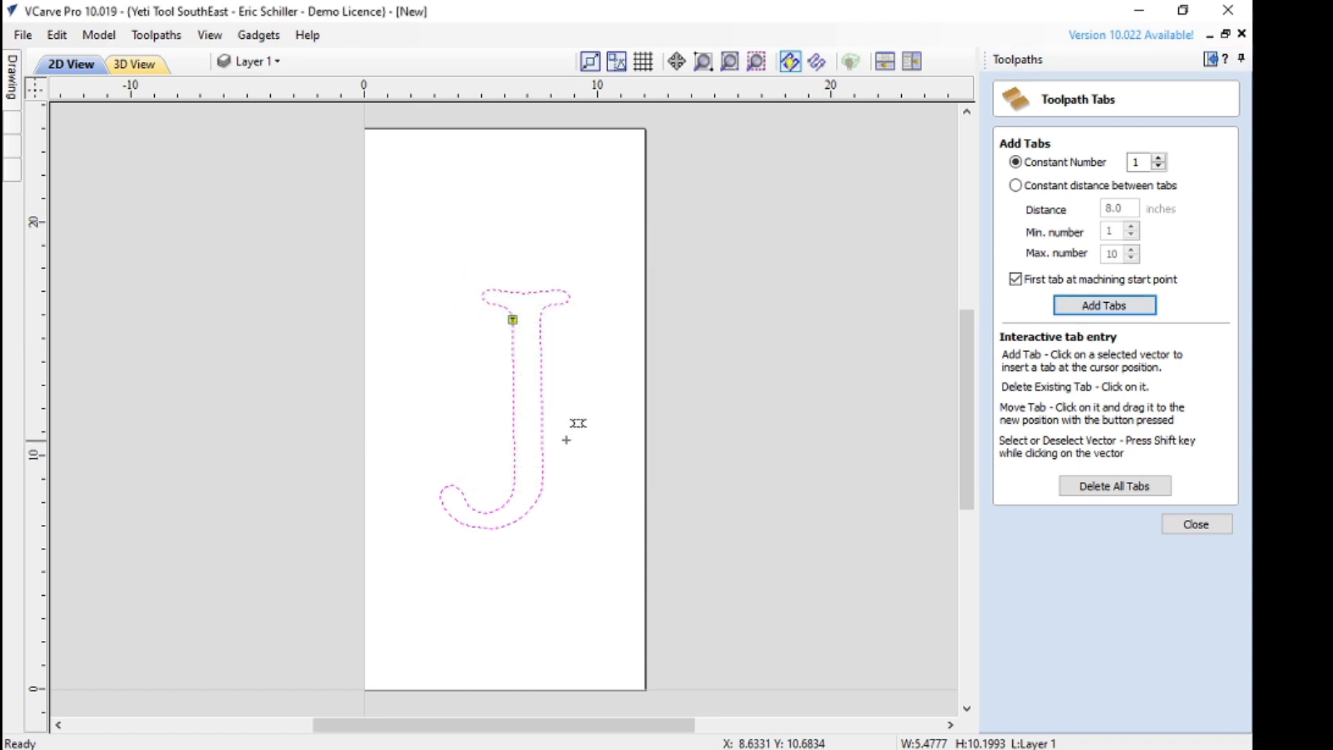
Place three more tabs on the J: one on each side of the stem at mid-height and one on the hook's outer edge
{"action": "left_click", "coordinate": [513, 403]}
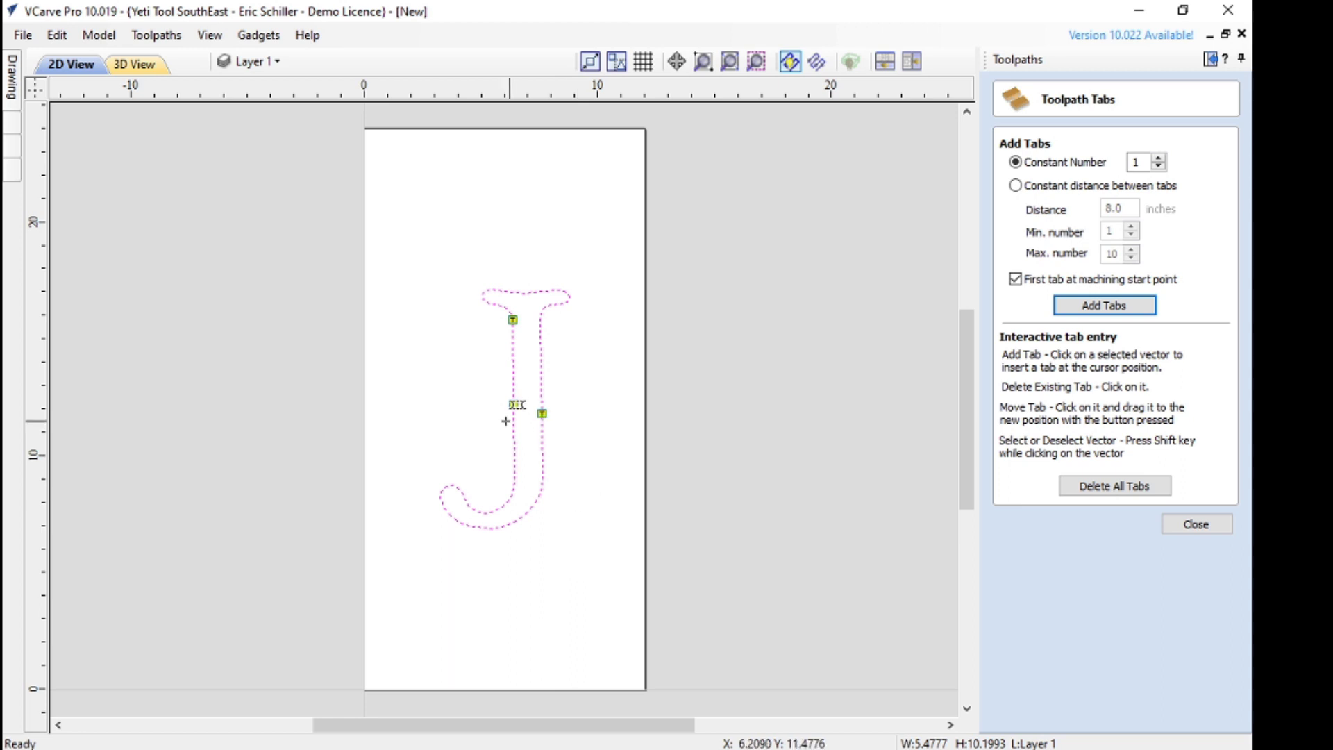
{"action": "left_click", "coordinate": [542, 413]}
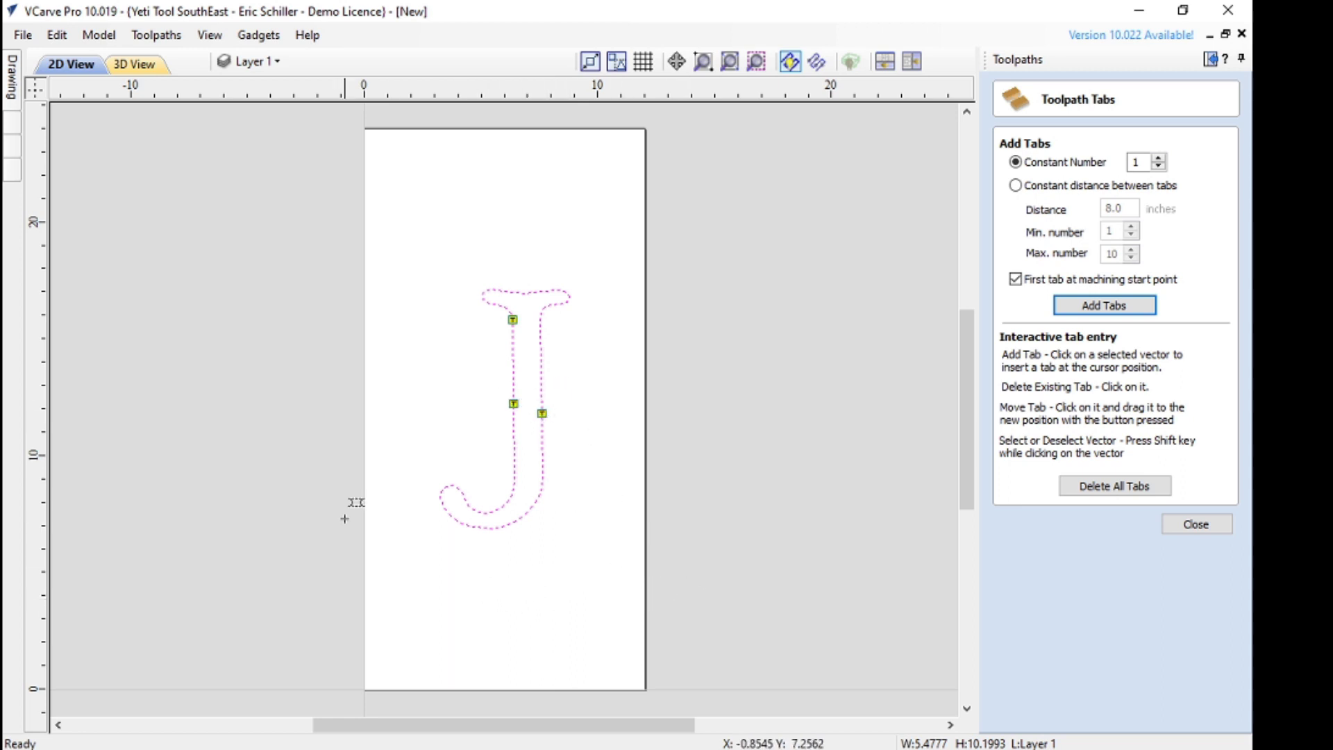
{"action": "left_click", "coordinate": [445, 510]}
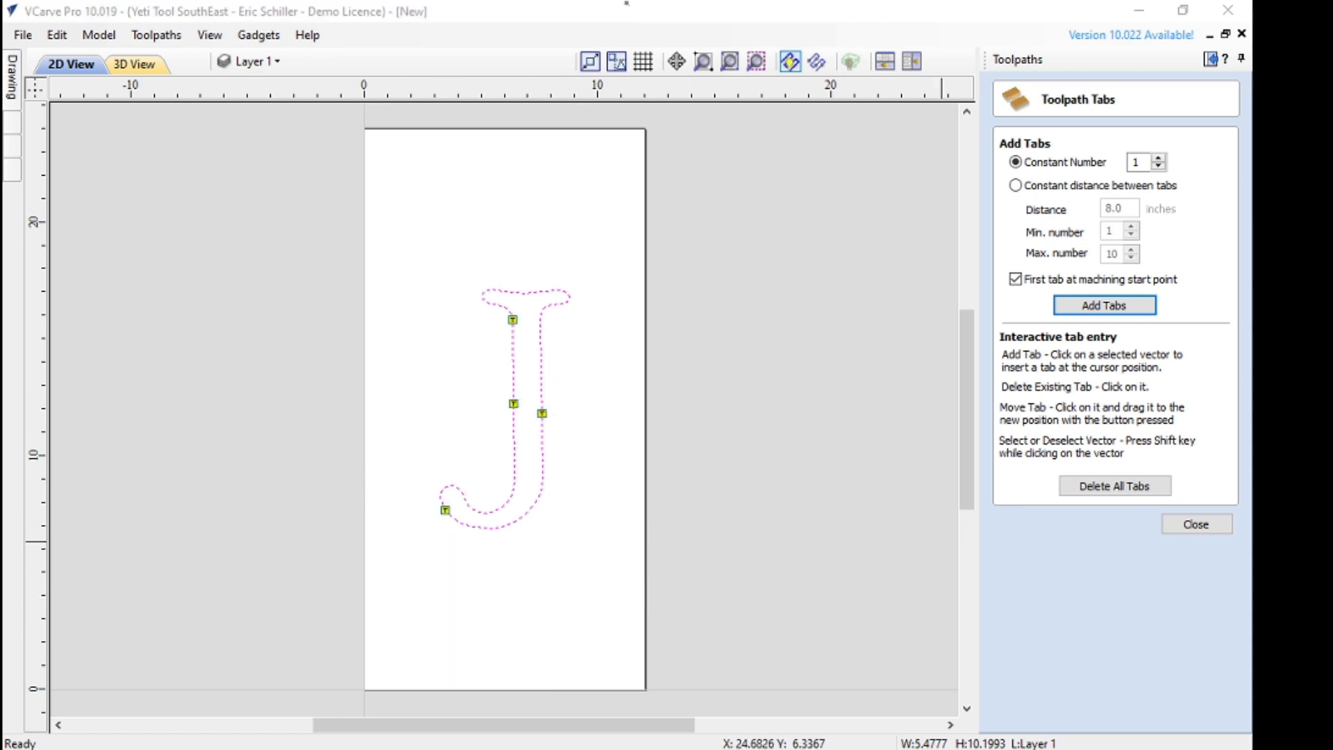
{"action": "left_click", "coordinate": [1206, 521]}
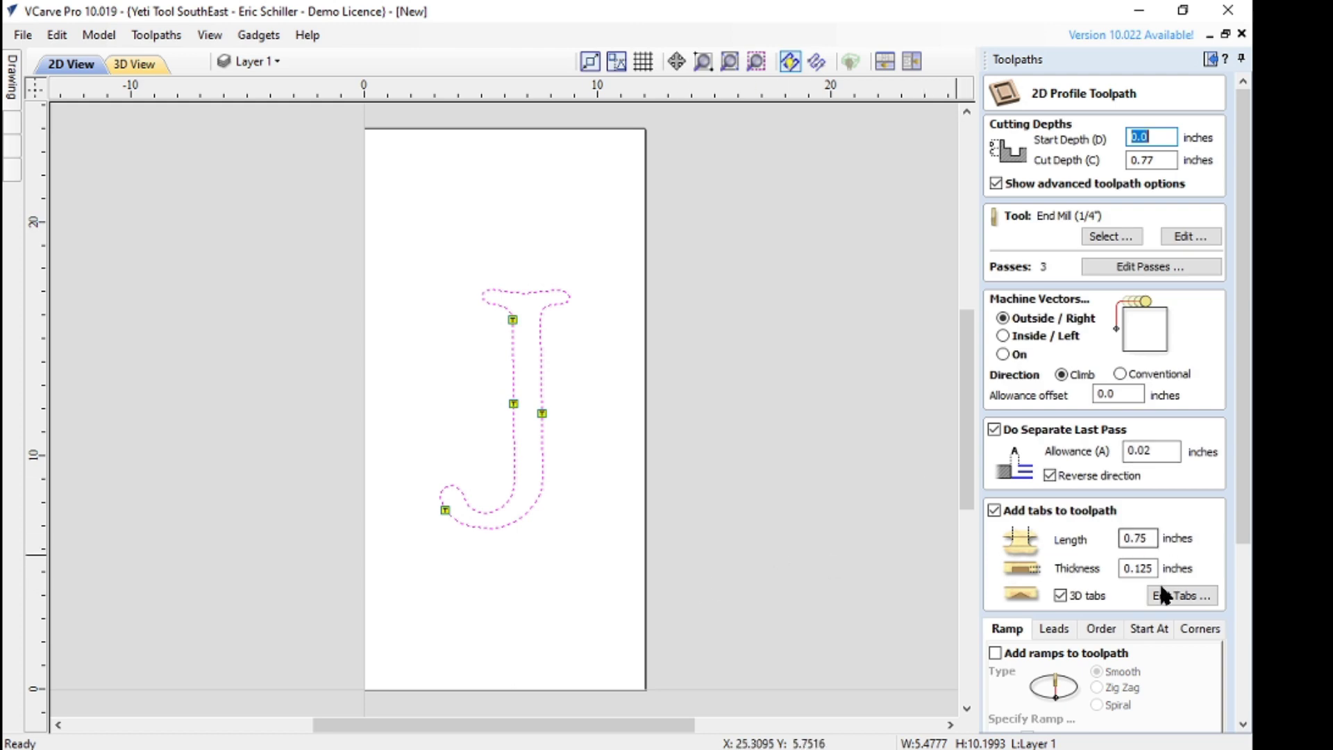
Add smooth ramps to the toolpath and calculate it under the name Profile cutout, accepting the cut through the material
{"action": "left_click", "coordinate": [995, 652]}
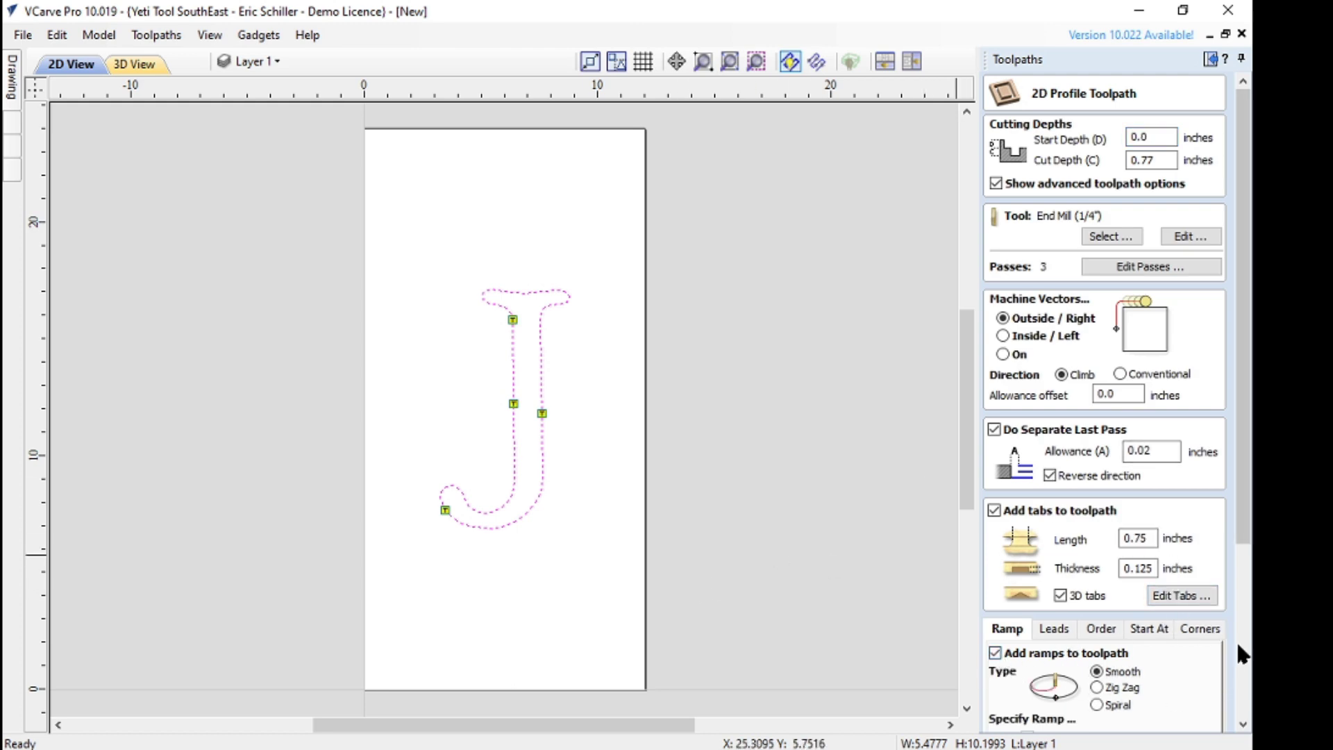
{"action": "left_click_drag", "start_coordinate": [1244, 526], "coordinate": [1243, 694]}
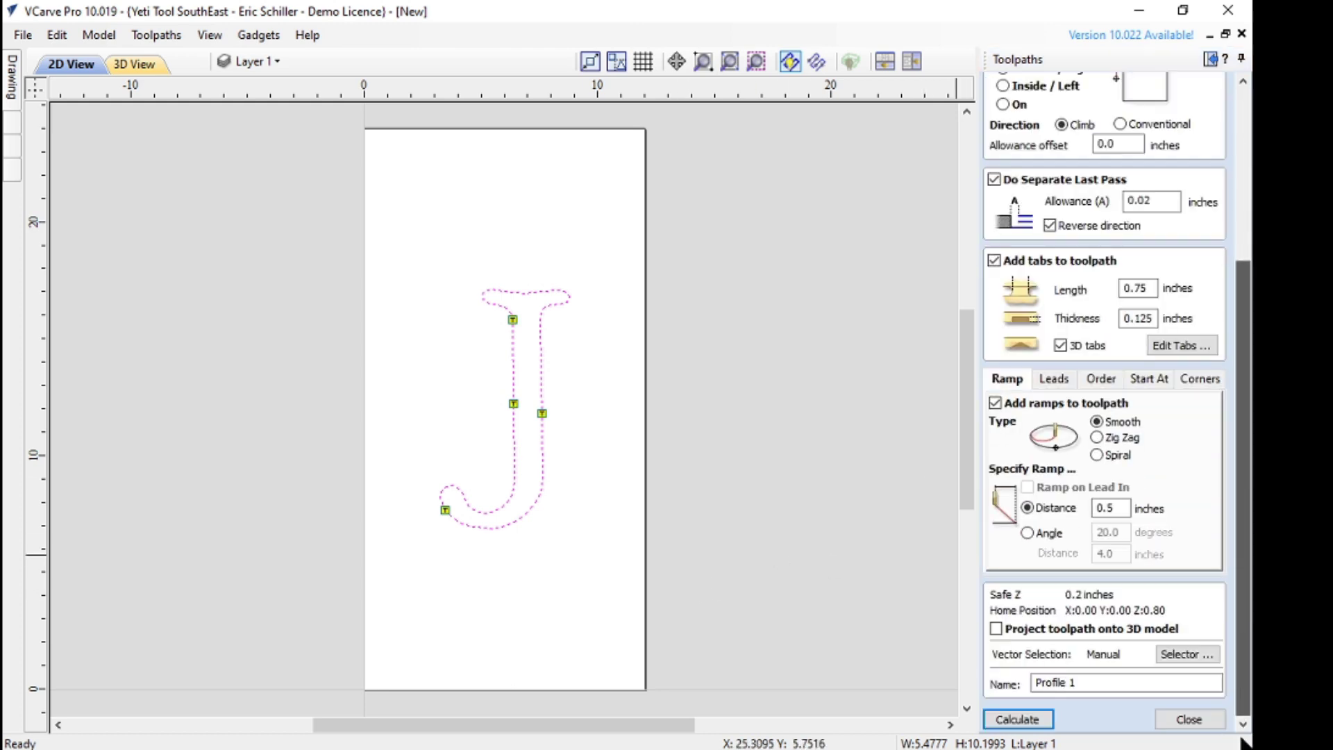
{"action": "left_click", "coordinate": [1104, 682]}
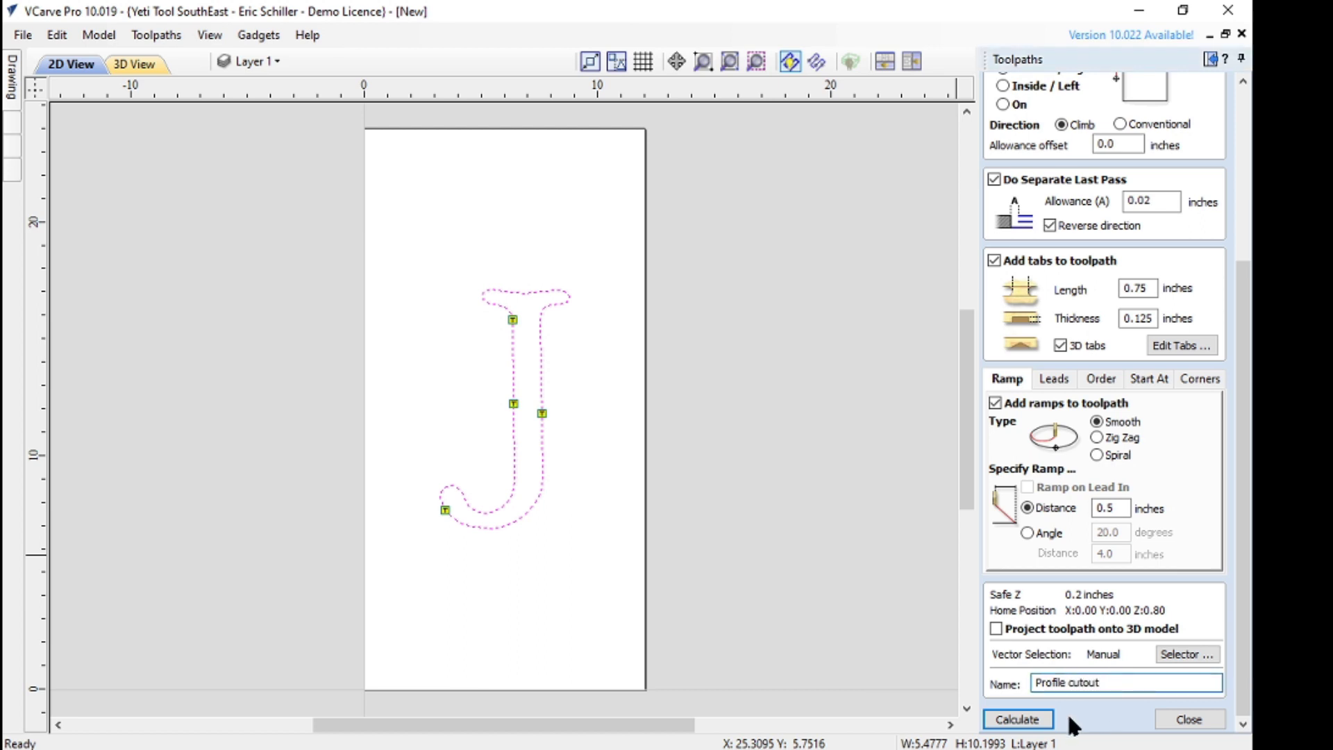
{"action": "left_click", "coordinate": [1045, 719]}
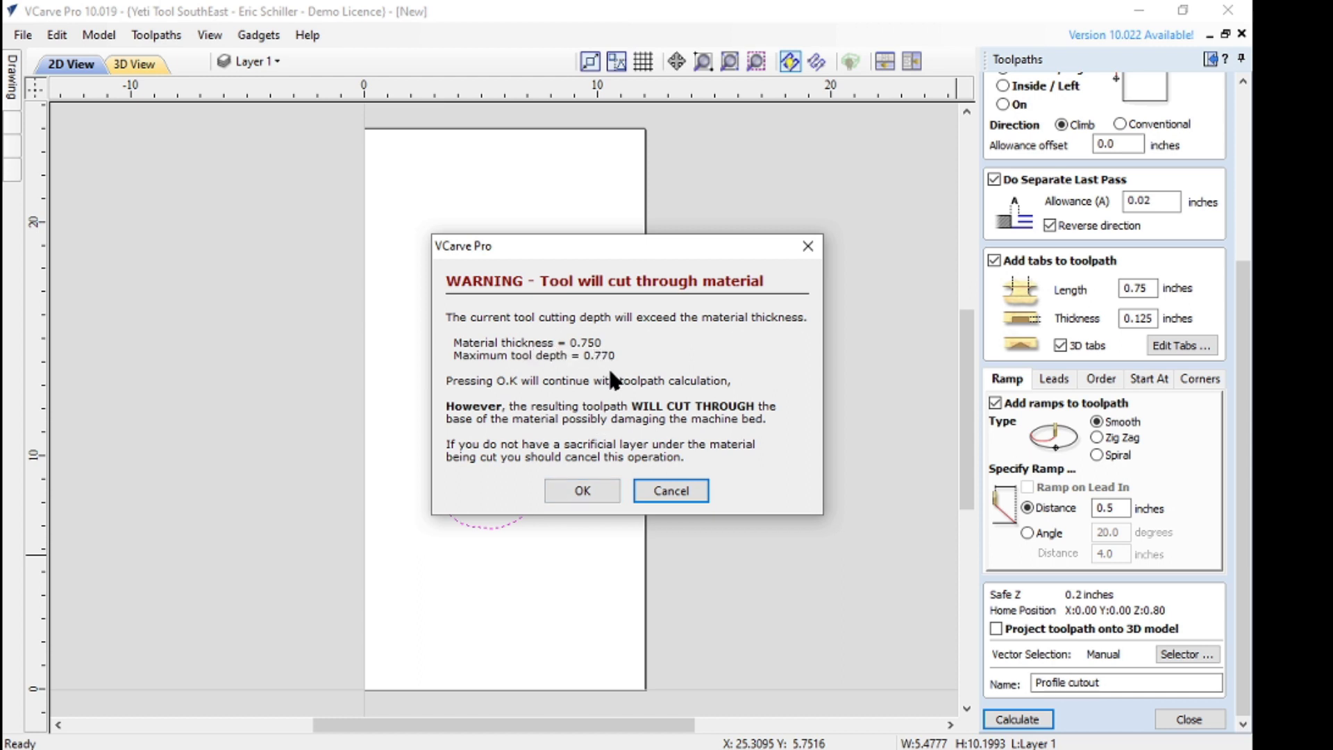
{"action": "left_click", "coordinate": [584, 489]}
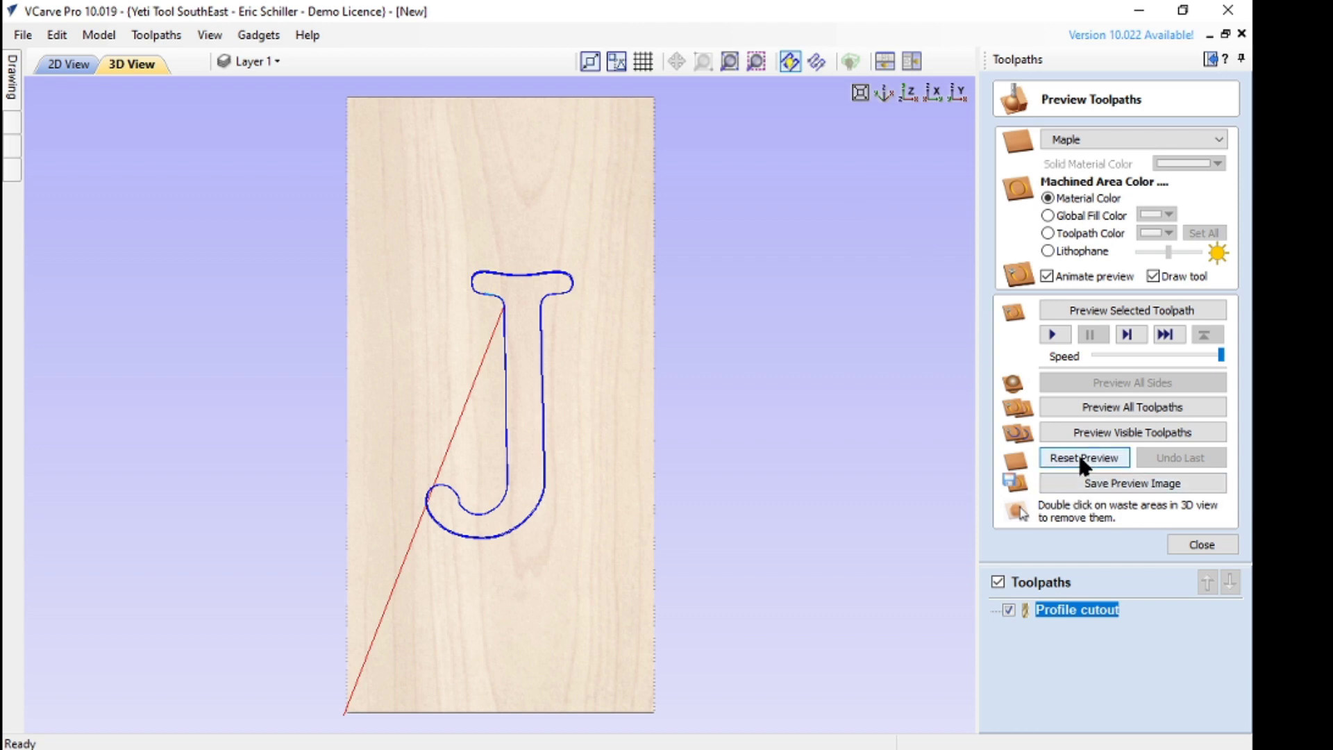
Preview all toolpaths on the 3D material and inspect the cut-out letter and its tabs up close
{"action": "left_click", "coordinate": [1093, 408]}
{"action": "scroll", "coordinate": [555, 388], "scroll_direction": "up", "scroll_amount": 5}
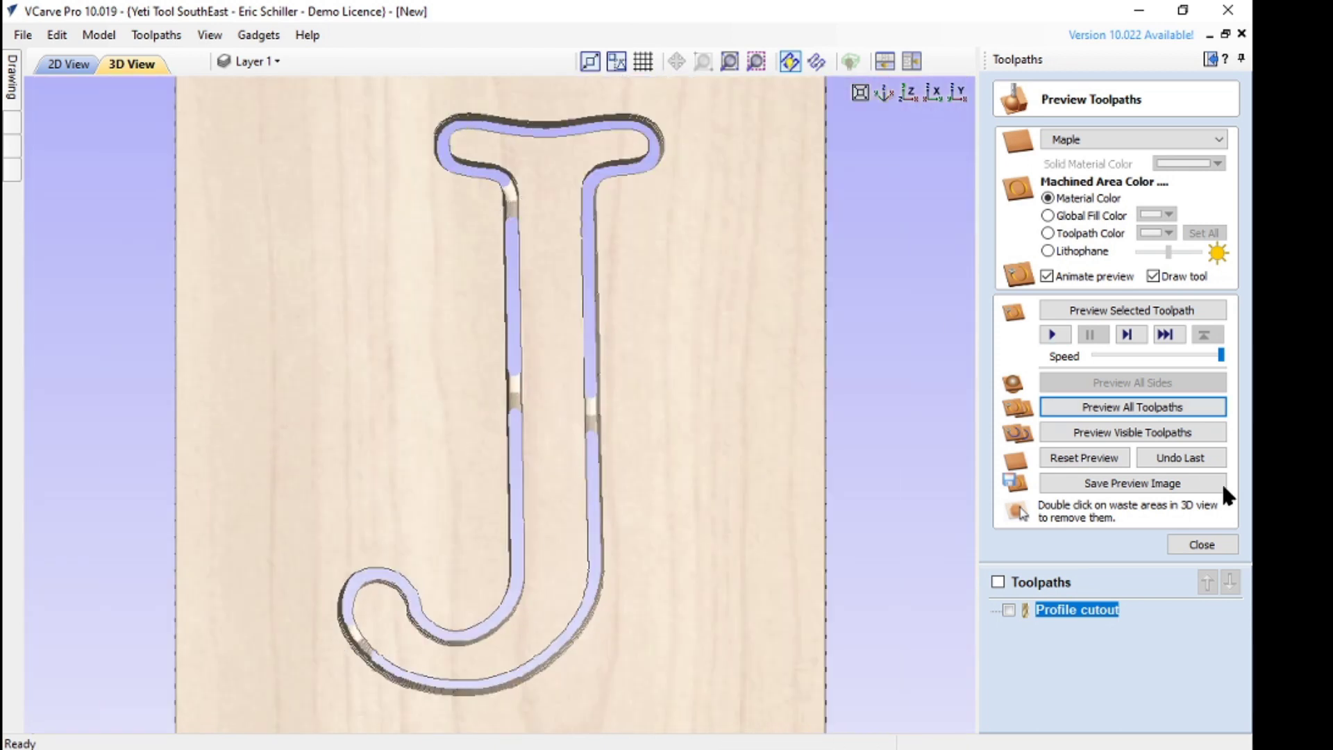
{"action": "left_click", "coordinate": [1199, 545]}
Remove the tab near the top of the J's stem from the Profile cutout toolpath and recalculate it
{"action": "double_click", "coordinate": [1065, 448]}
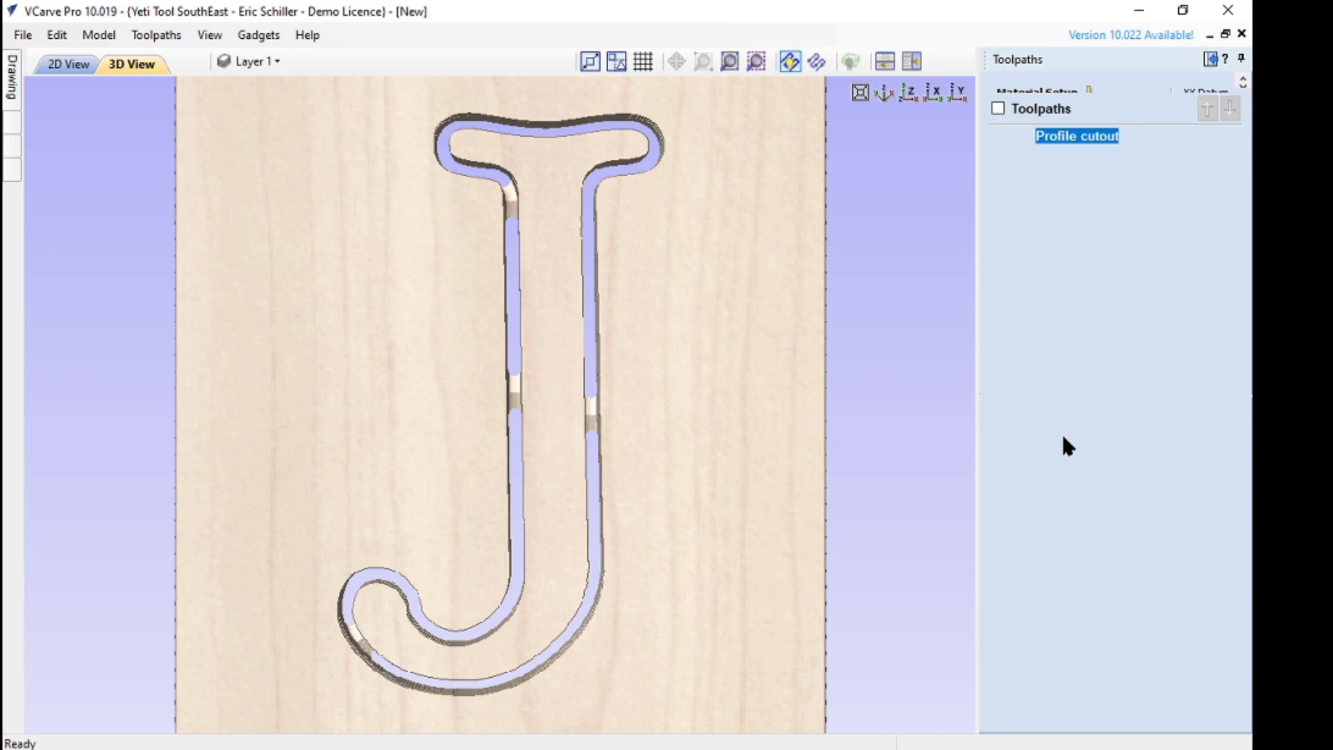
{"action": "left_click", "coordinate": [1175, 589]}
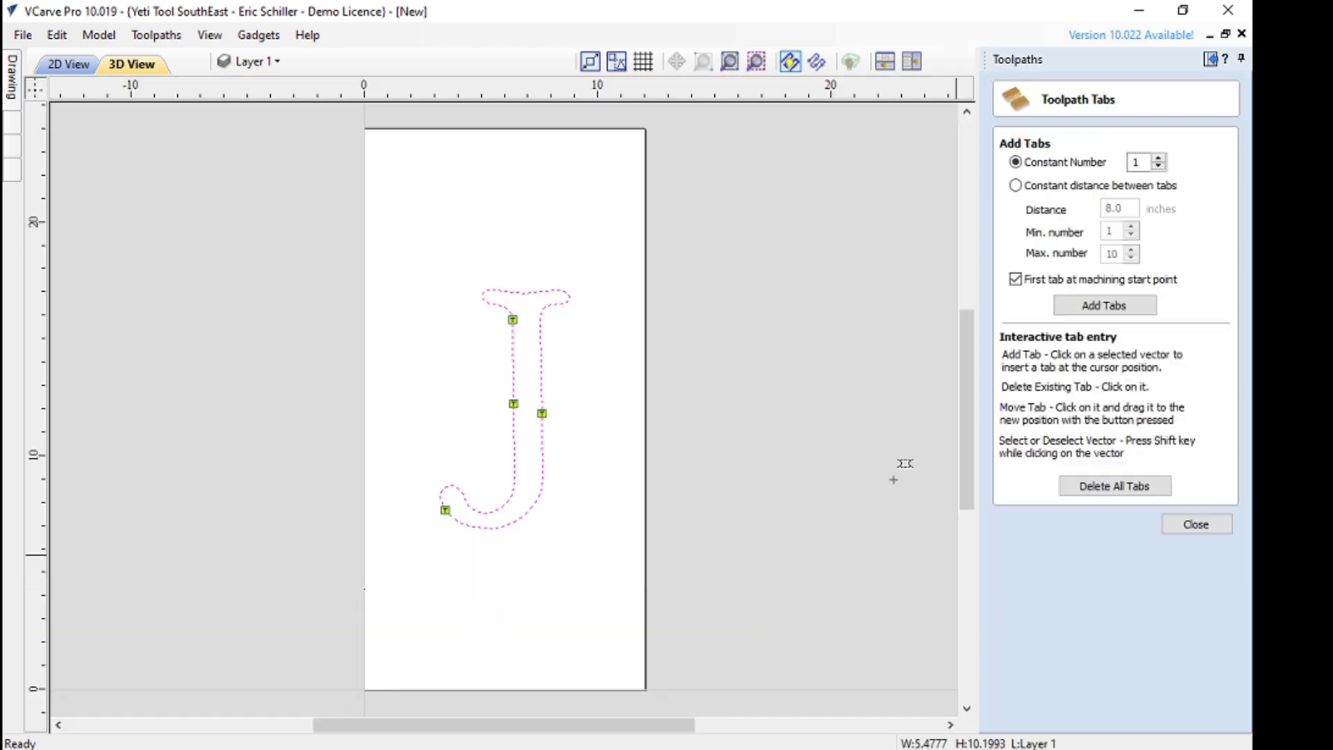
{"action": "left_click", "coordinate": [512, 319]}
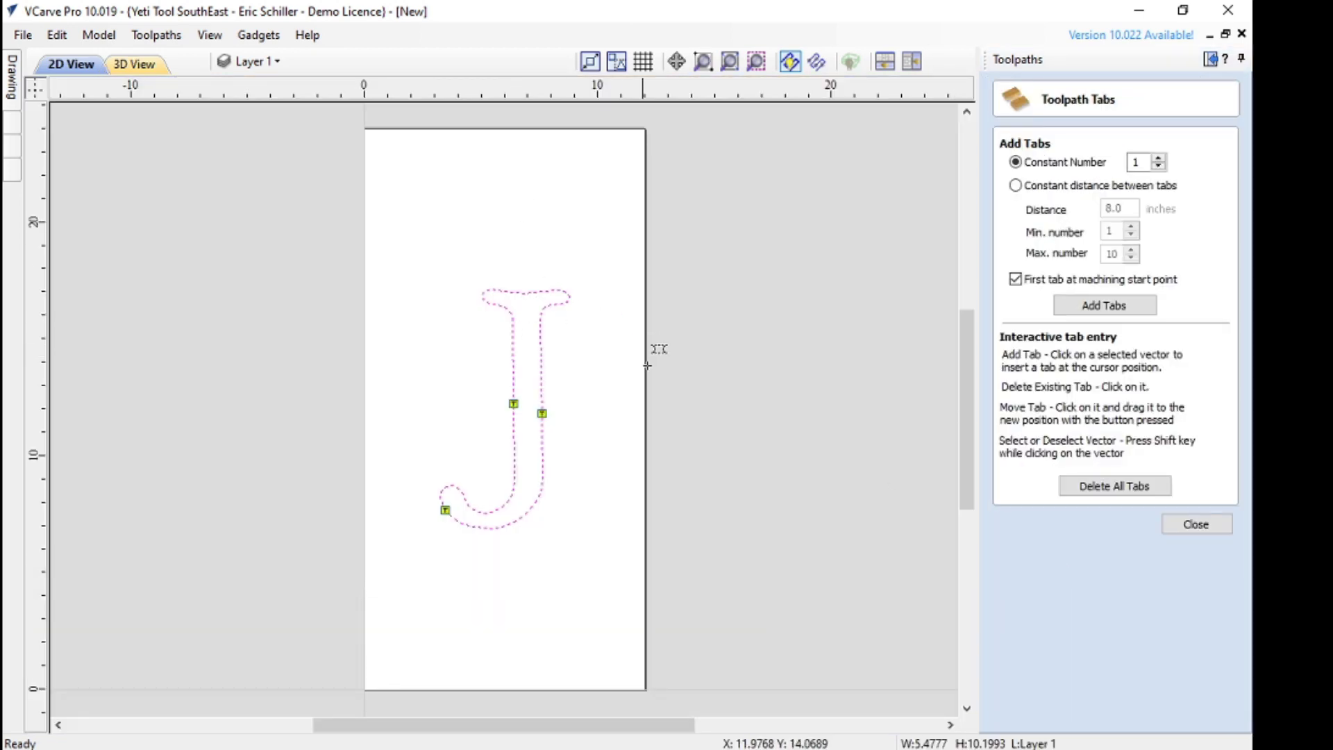
{"action": "left_click", "coordinate": [1196, 524]}
{"action": "scroll", "coordinate": [1226, 665], "scroll_direction": "down", "scroll_amount": 2}
{"action": "scroll", "coordinate": [1246, 697], "scroll_direction": "down", "scroll_amount": 5}
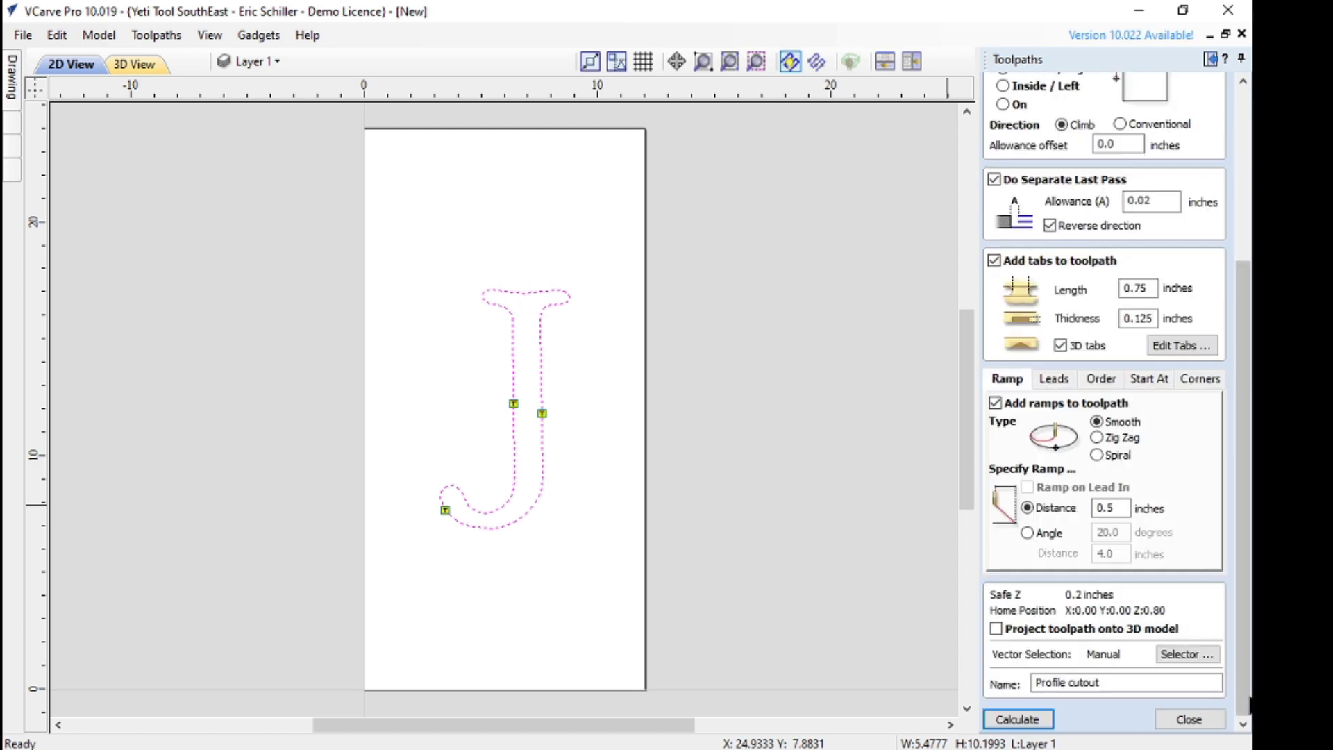
{"action": "left_click", "coordinate": [1017, 719]}
{"action": "left_click", "coordinate": [610, 490]}
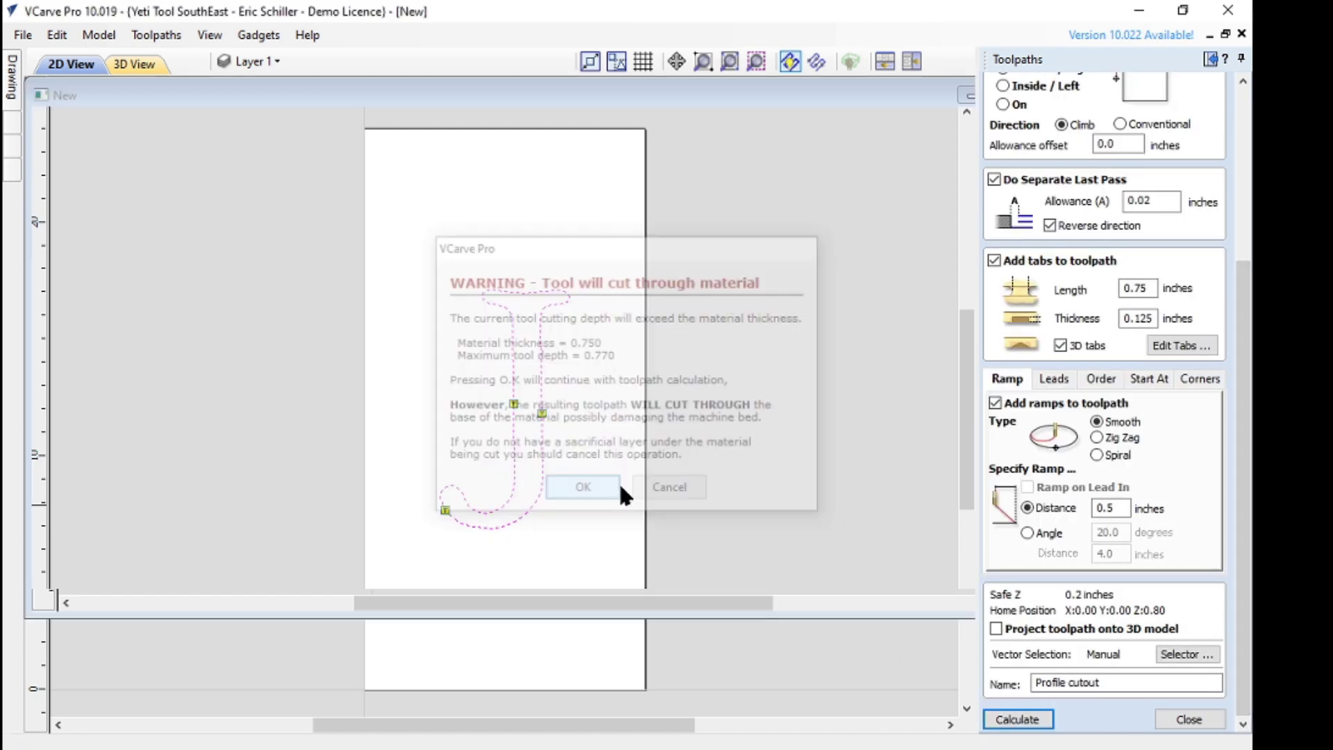
Arrange the 2D and 3D views side by side and examine the stem's tabs in both
{"action": "scroll", "coordinate": [514, 409], "scroll_direction": "up", "scroll_amount": 3}
{"action": "scroll", "coordinate": [514, 410], "scroll_direction": "up", "scroll_amount": 2}
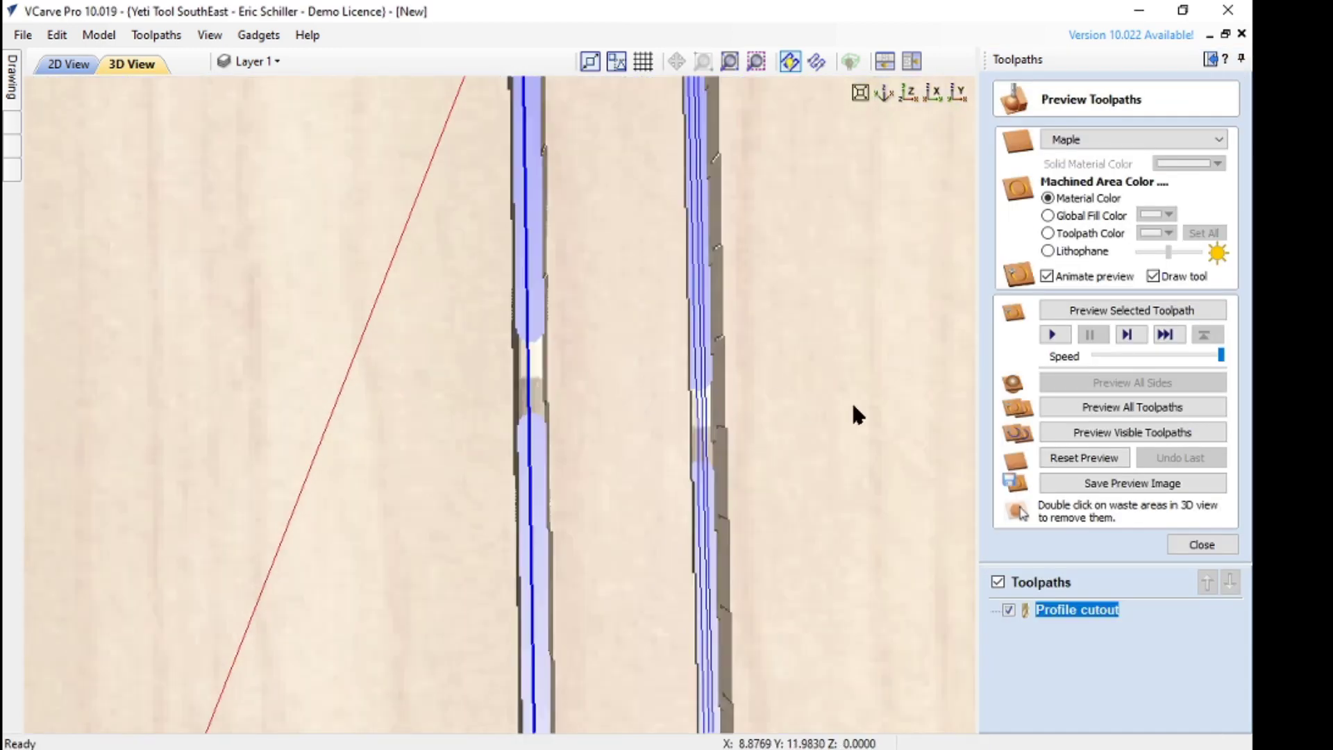
{"action": "scroll", "coordinate": [829, 409], "scroll_direction": "down", "scroll_amount": 5}
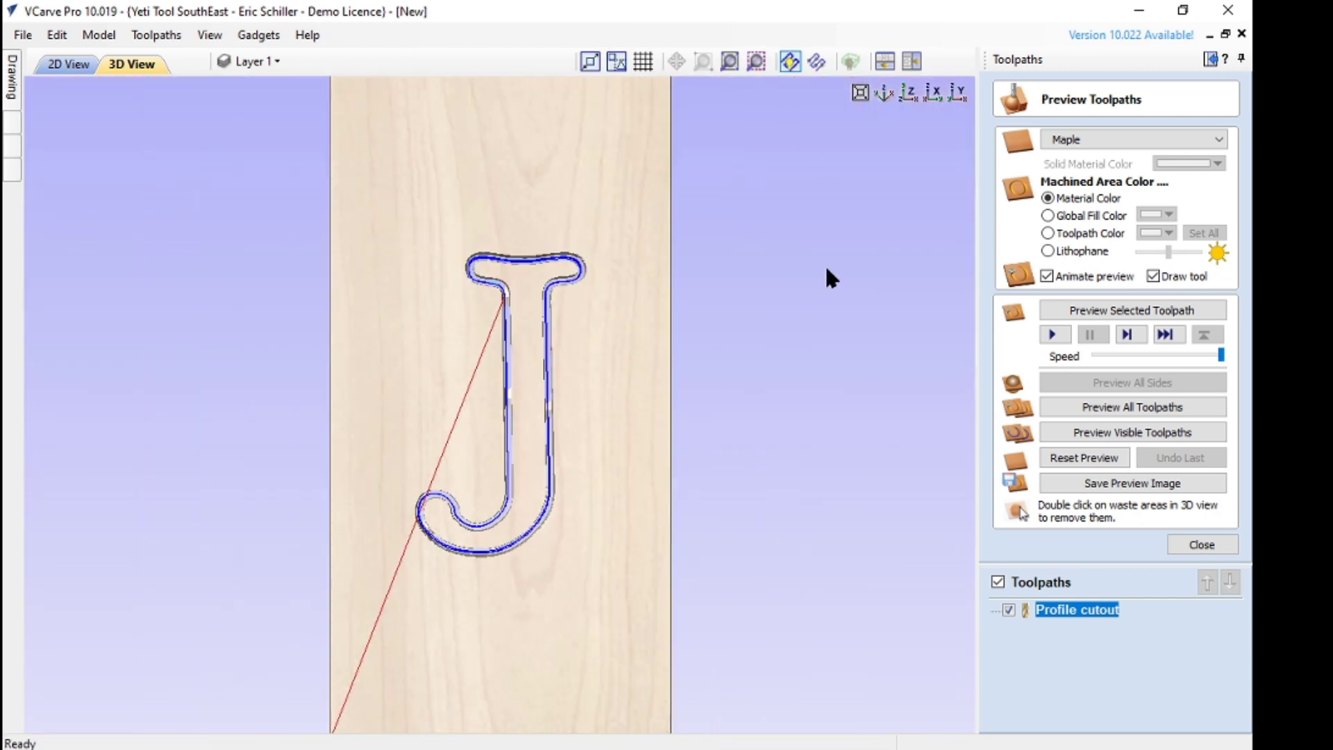
{"action": "left_click", "coordinate": [911, 55]}
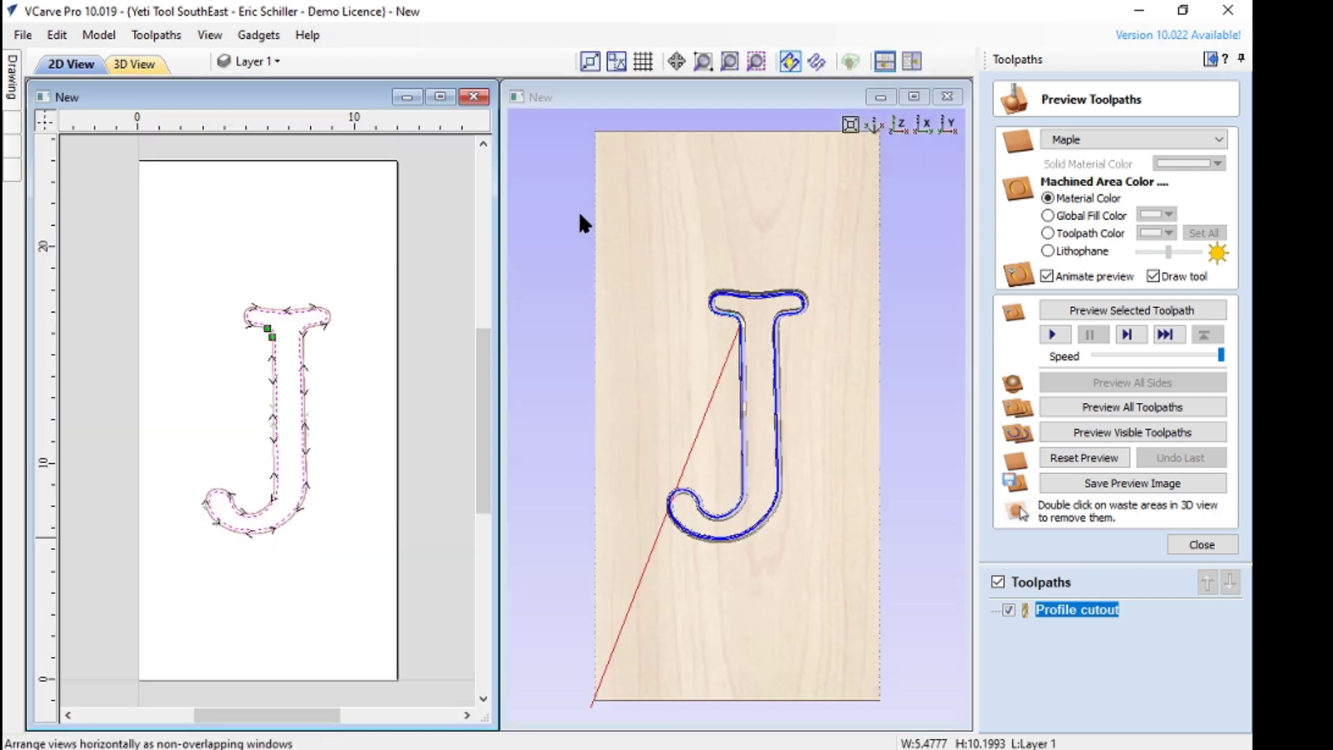
{"action": "scroll", "coordinate": [261, 429], "scroll_direction": "up", "scroll_amount": 5}
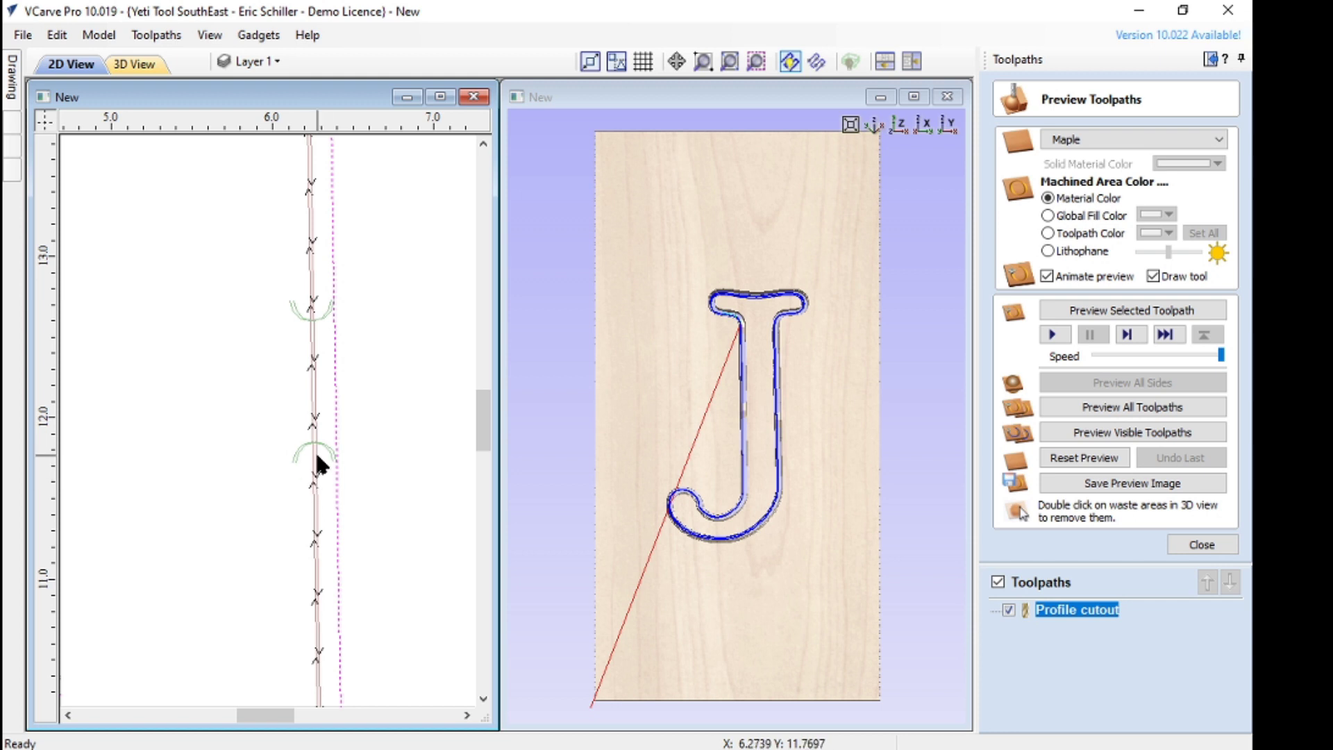
{"action": "scroll", "coordinate": [314, 449], "scroll_direction": "down", "scroll_amount": 2}
{"action": "scroll", "coordinate": [556, 387], "scroll_direction": "up", "scroll_amount": 3}
{"action": "scroll", "coordinate": [779, 431], "scroll_direction": "up", "scroll_amount": 5}
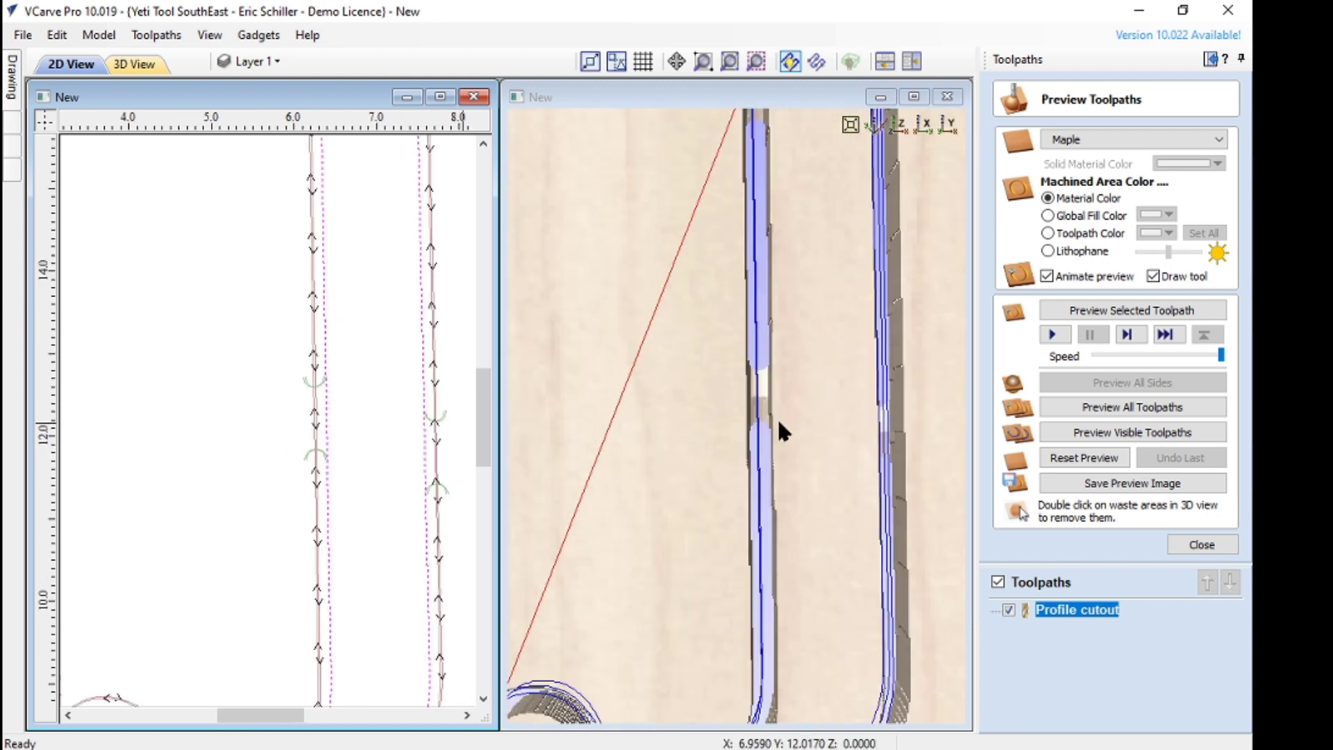
{"action": "scroll", "coordinate": [776, 381], "scroll_direction": "down", "scroll_amount": 5}
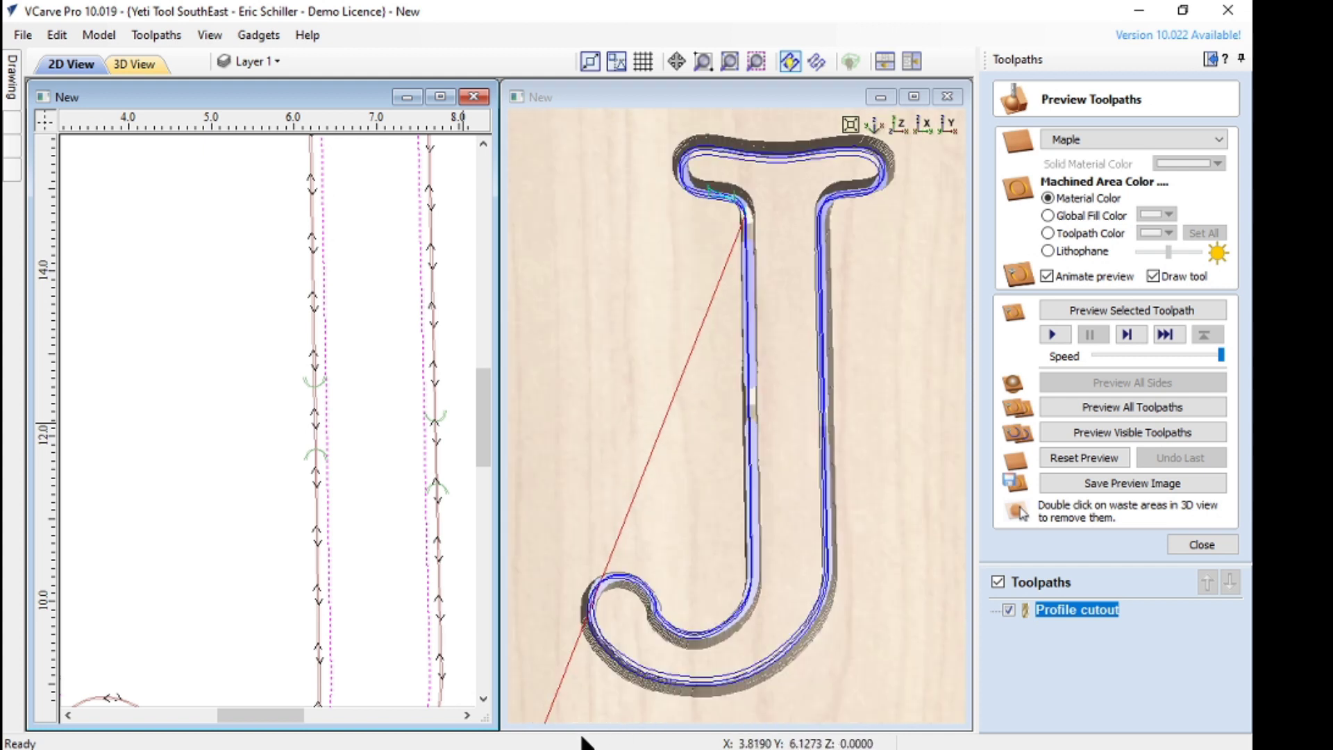
{"action": "scroll", "coordinate": [583, 135], "scroll_direction": "down", "scroll_amount": 2}
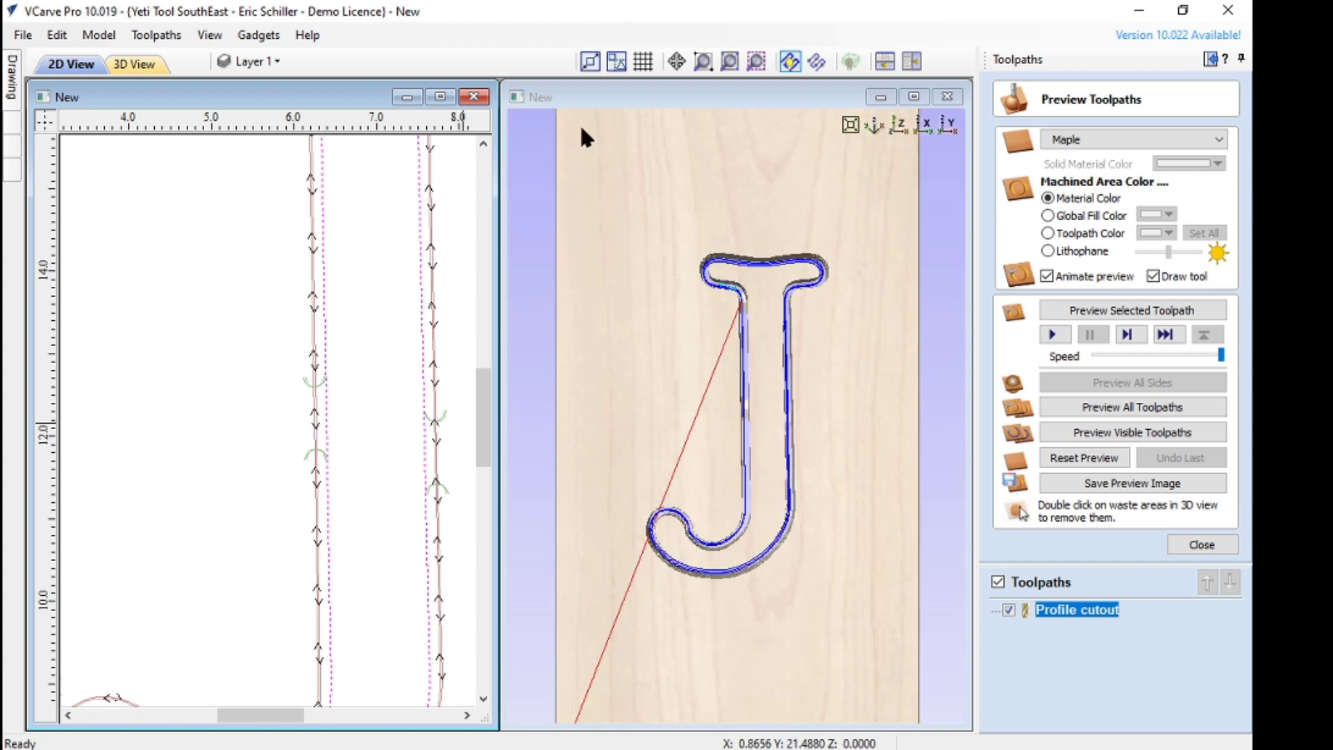
Check the tool's cut width with the solid 2D toolpath preview, and turn off the 2D toolpath previews
{"action": "left_click", "coordinate": [816, 61]}
{"action": "scroll", "coordinate": [376, 403], "scroll_direction": "down", "scroll_amount": 3}
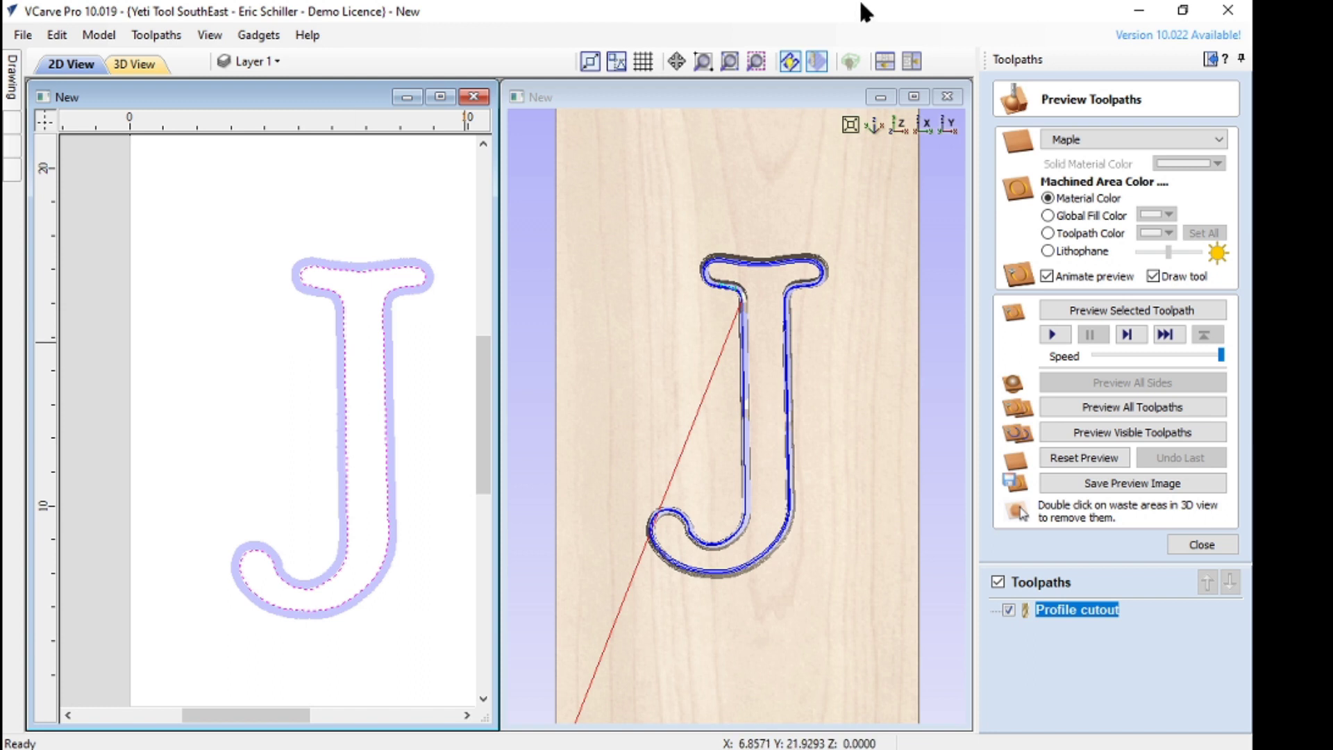
{"action": "left_click", "coordinate": [817, 61]}
{"action": "left_click", "coordinate": [790, 61]}
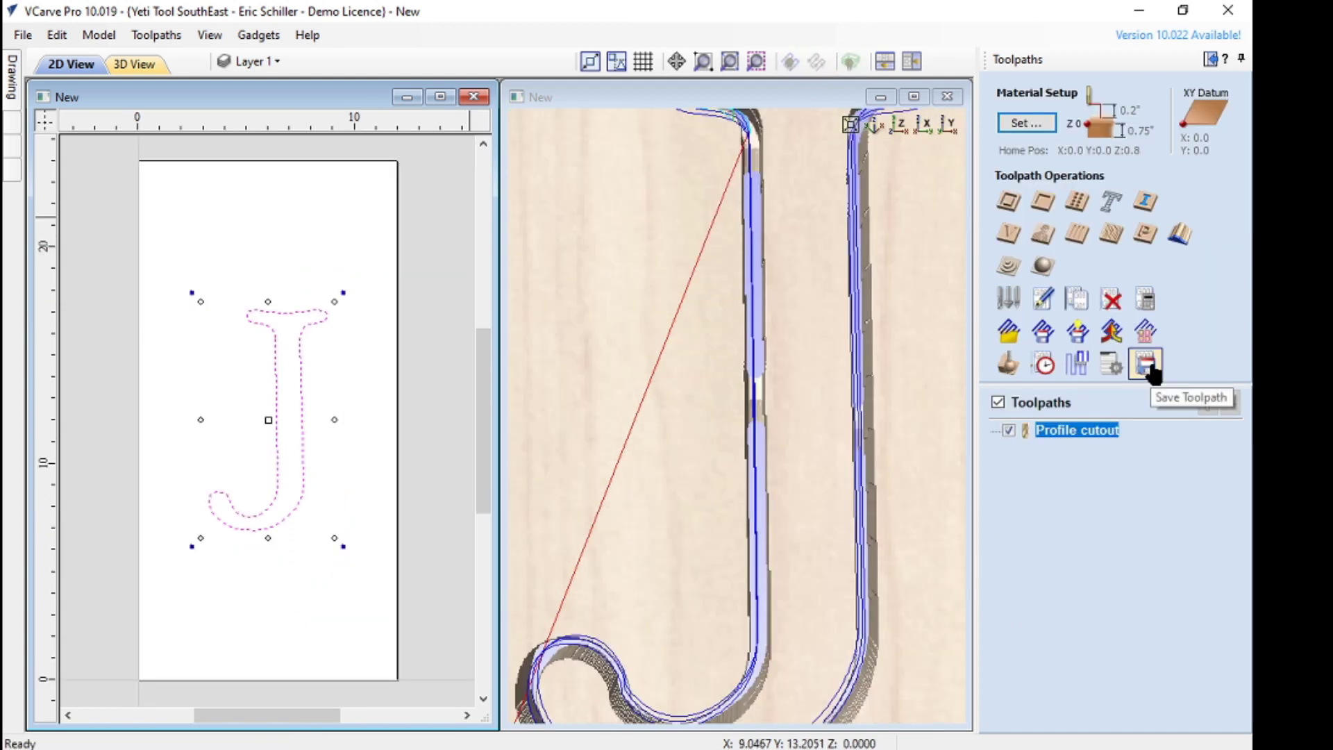
Review the material setup's thickness, XY datum and Z-zero and accept it, acknowledging the cut-through depth
{"action": "scroll", "coordinate": [715, 452], "scroll_direction": "down", "scroll_amount": 5}
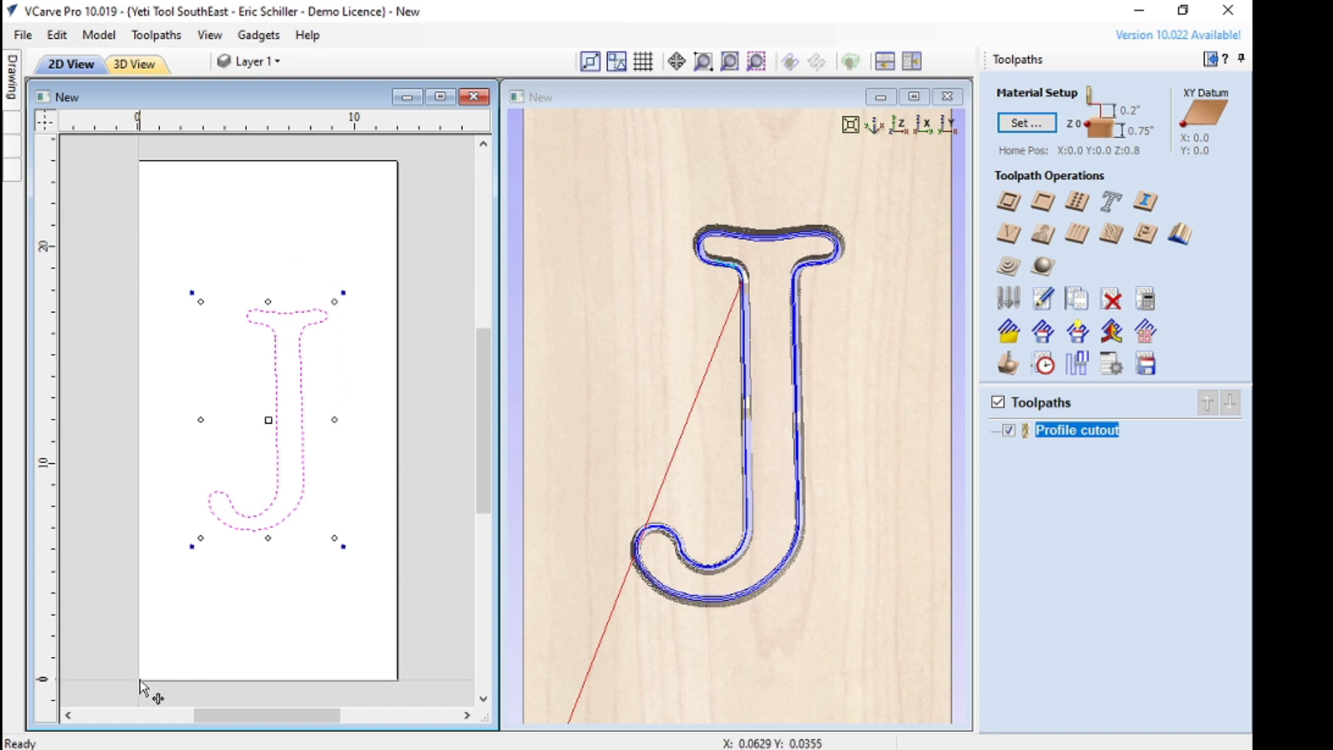
{"action": "left_click", "coordinate": [1027, 123]}
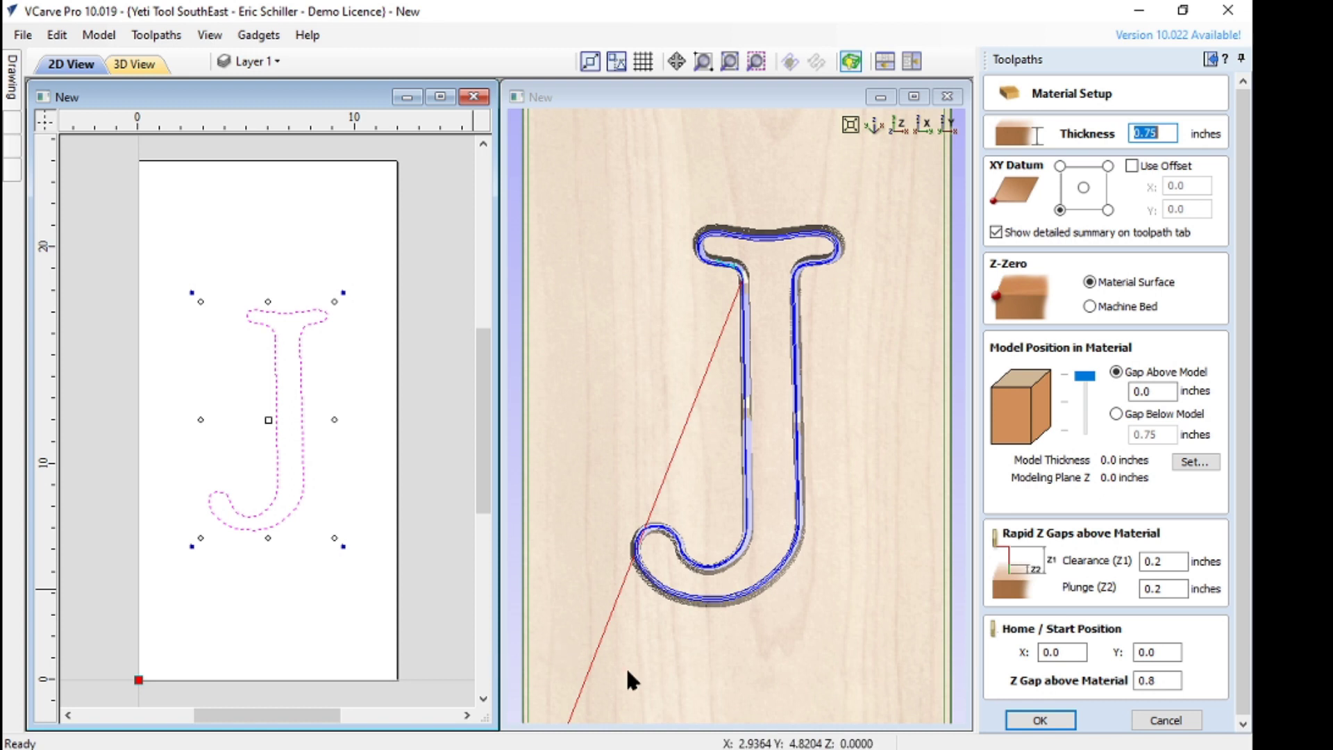
{"action": "left_click", "coordinate": [1042, 719]}
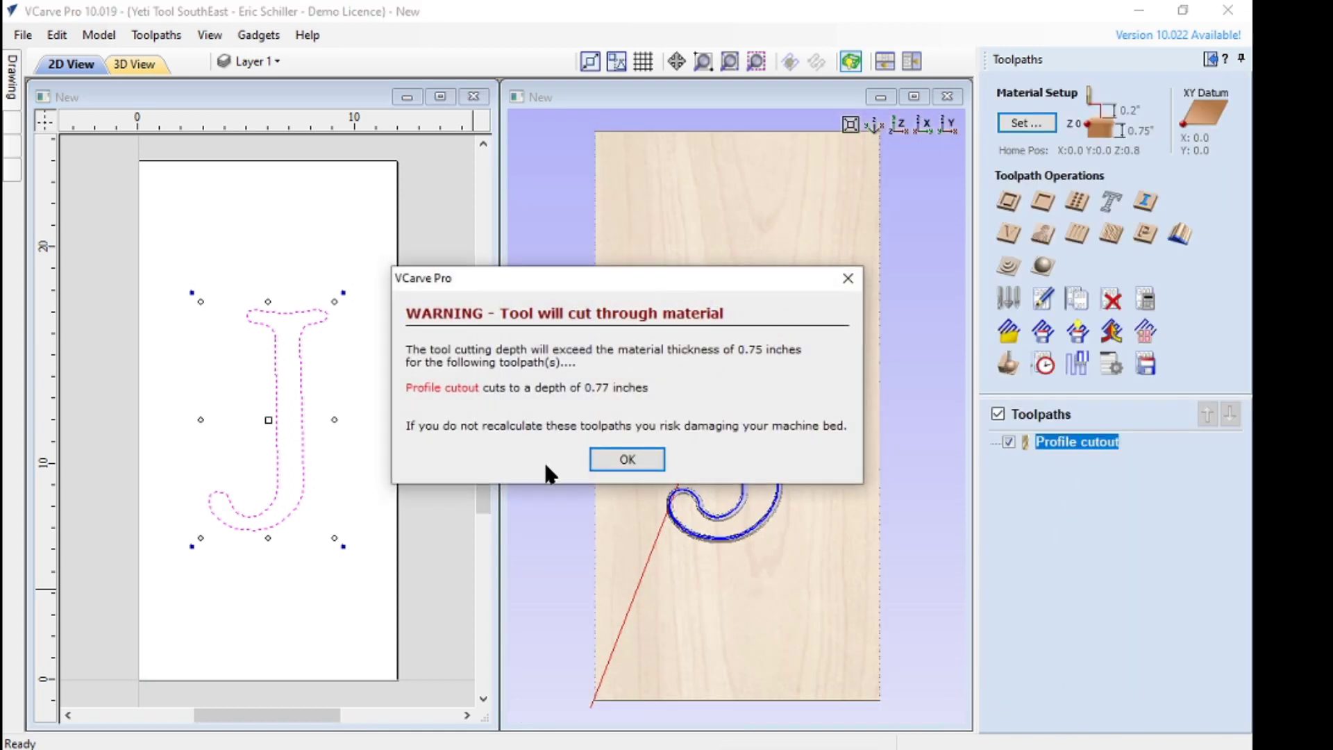
{"action": "left_click", "coordinate": [627, 458]}
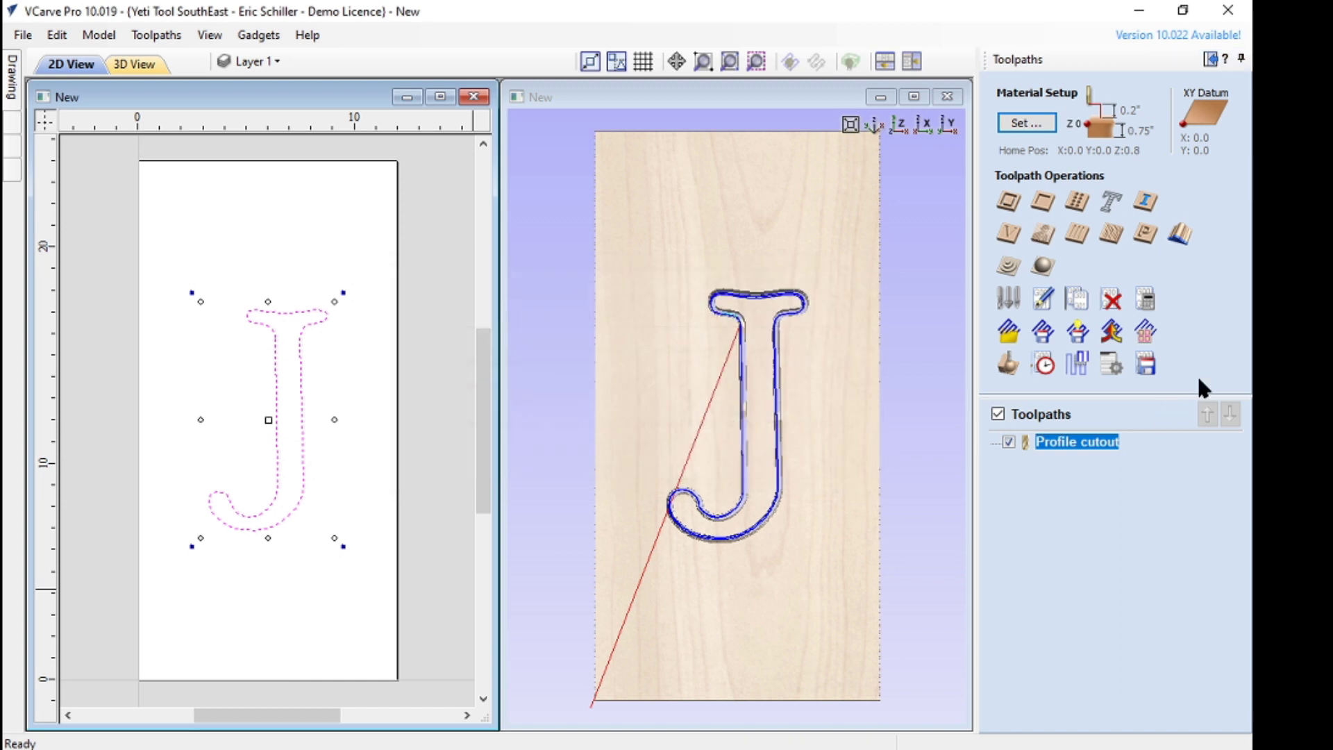
Start saving the Profile cutout toolpath as a Grbl (mm) G-code file, outputting all visible toolpaths to one file
{"action": "left_click", "coordinate": [1145, 367]}
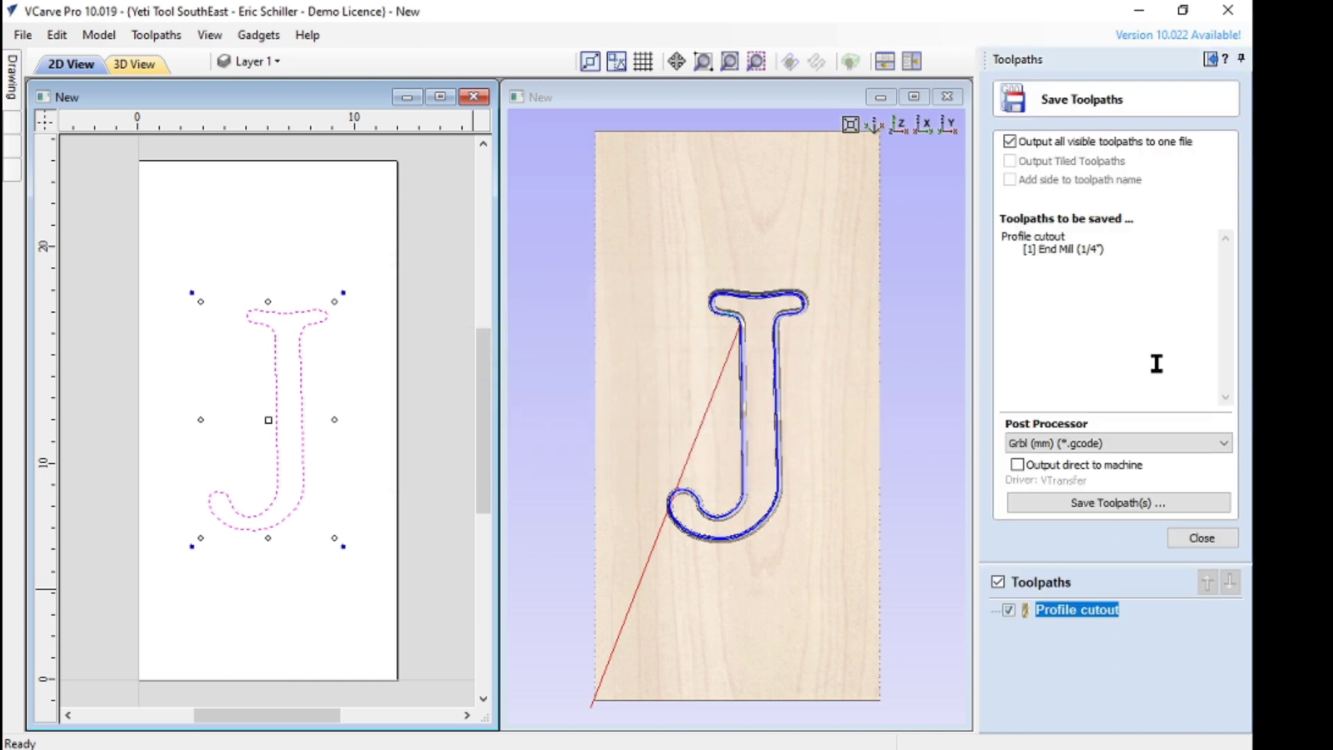
{"action": "left_click", "coordinate": [1089, 502]}
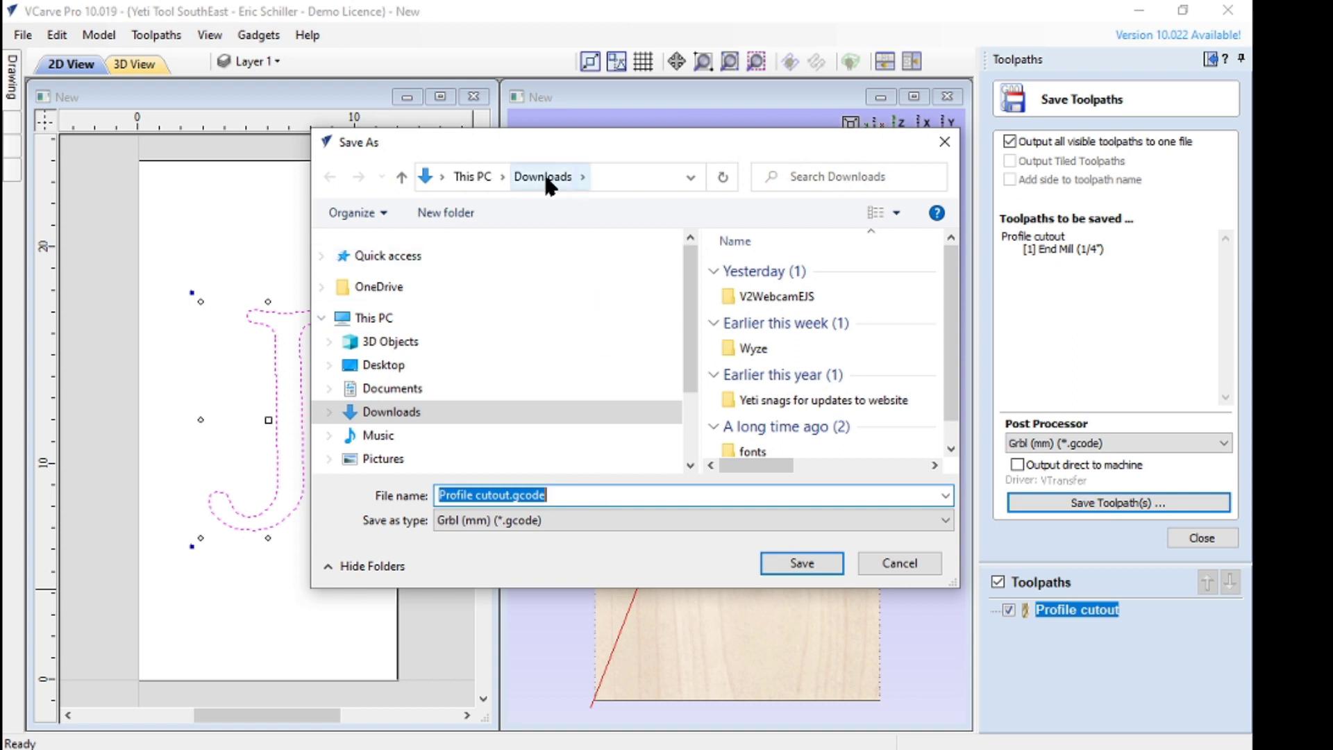
{"action": "left_click", "coordinate": [393, 390]}
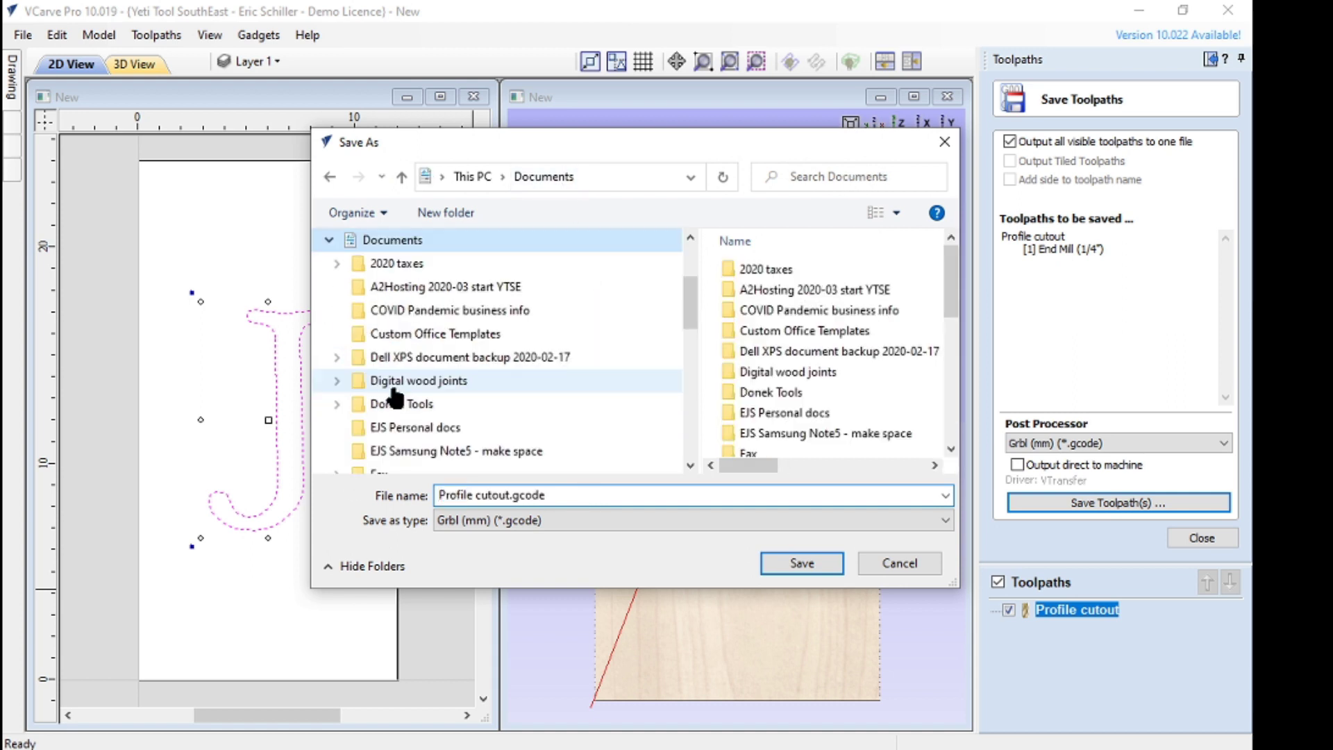
{"action": "scroll", "coordinate": [425, 441], "scroll_direction": "down", "scroll_amount": 12}
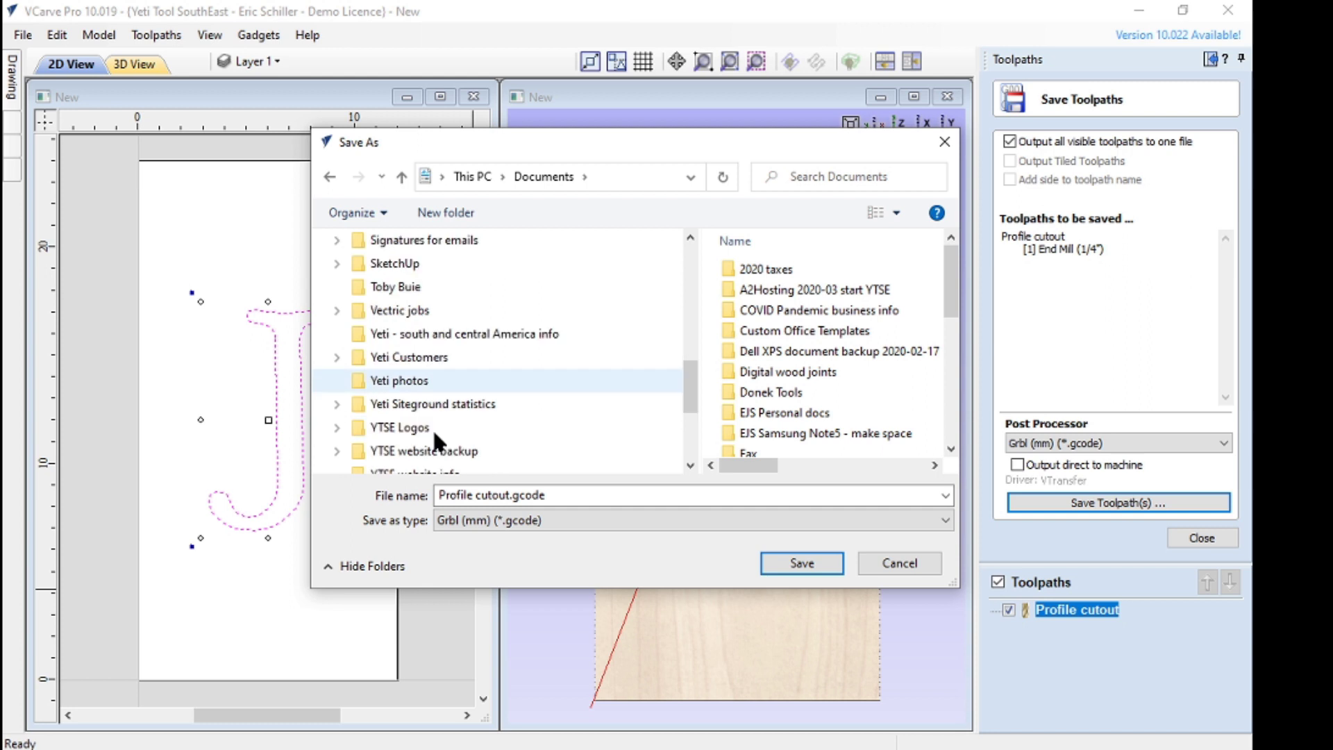
{"action": "scroll", "coordinate": [438, 396], "scroll_direction": "up", "scroll_amount": 1}
{"action": "scroll", "coordinate": [479, 465], "scroll_direction": "down", "scroll_amount": 1}
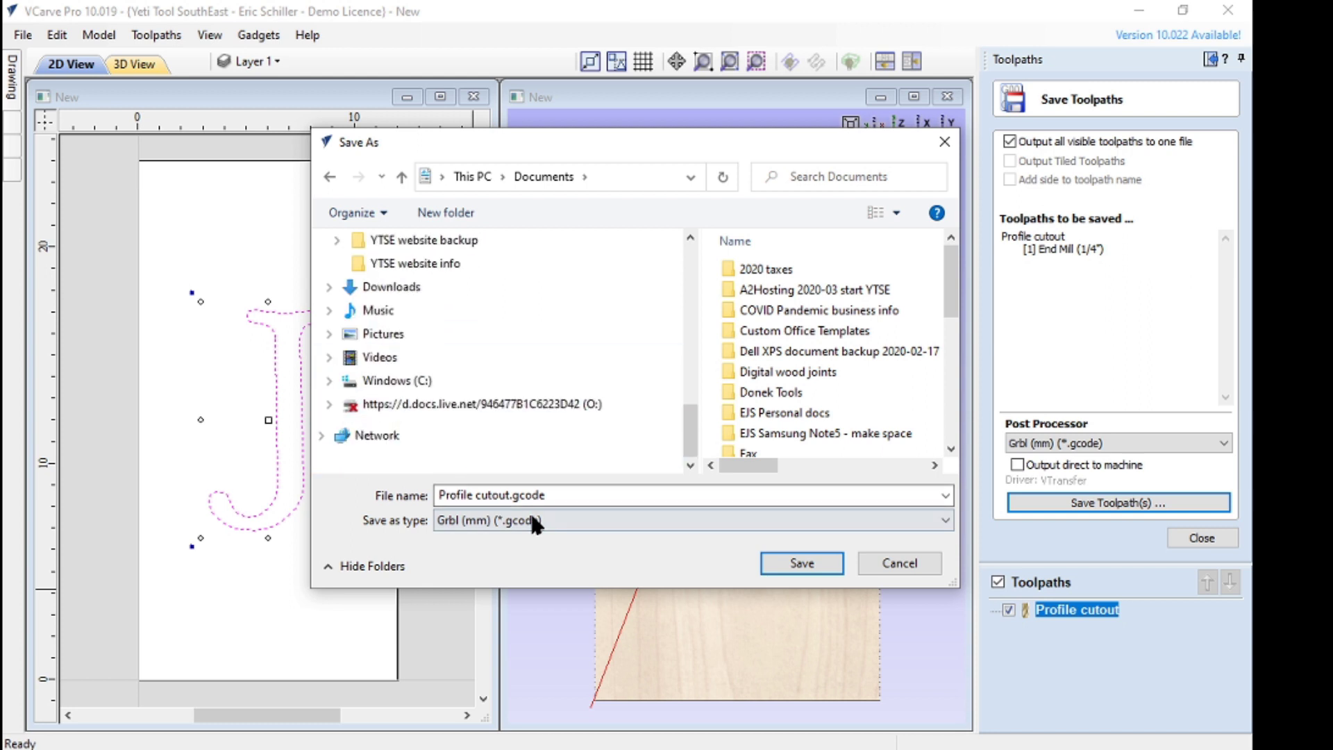
{"action": "scroll", "coordinate": [473, 327], "scroll_direction": "up", "scroll_amount": 10}
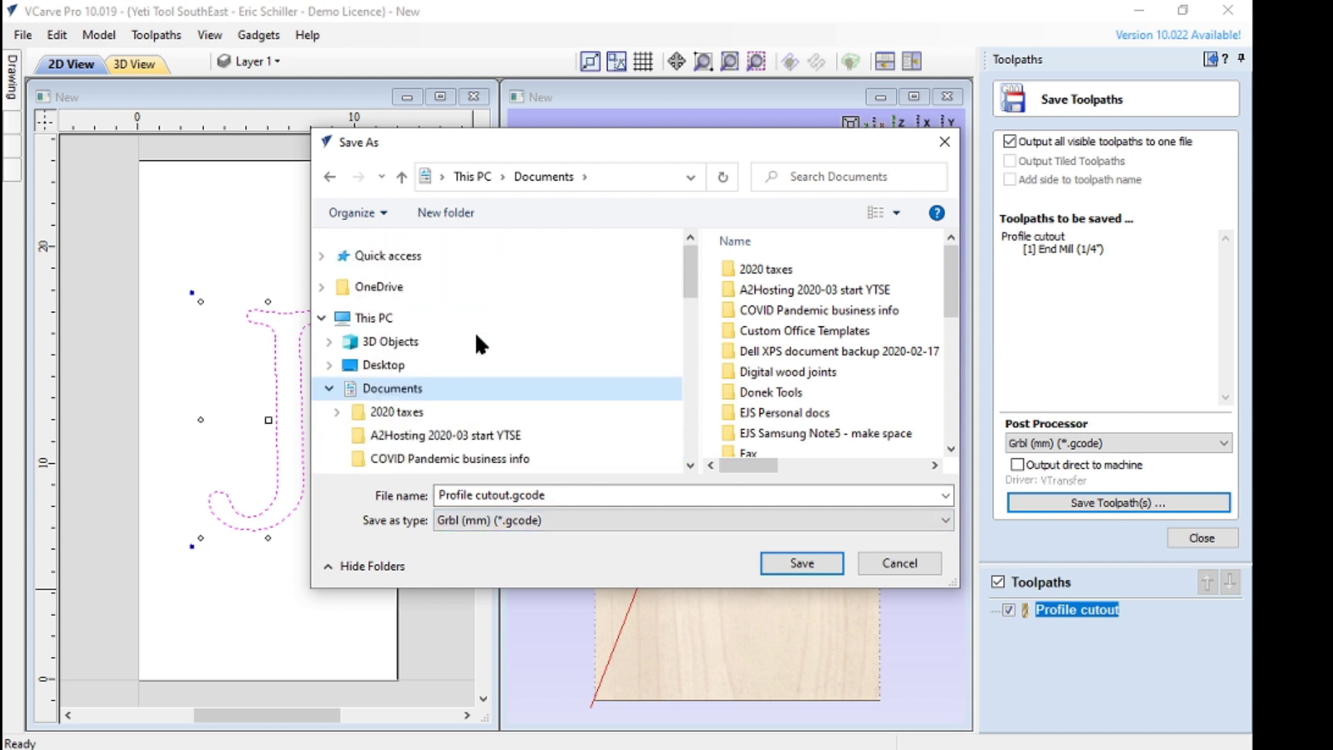
Save the toolpath's Grbl (mm) G-code file to the Desktop under the person's first name, and leave the toolpath saving form
{"action": "left_click", "coordinate": [380, 364]}
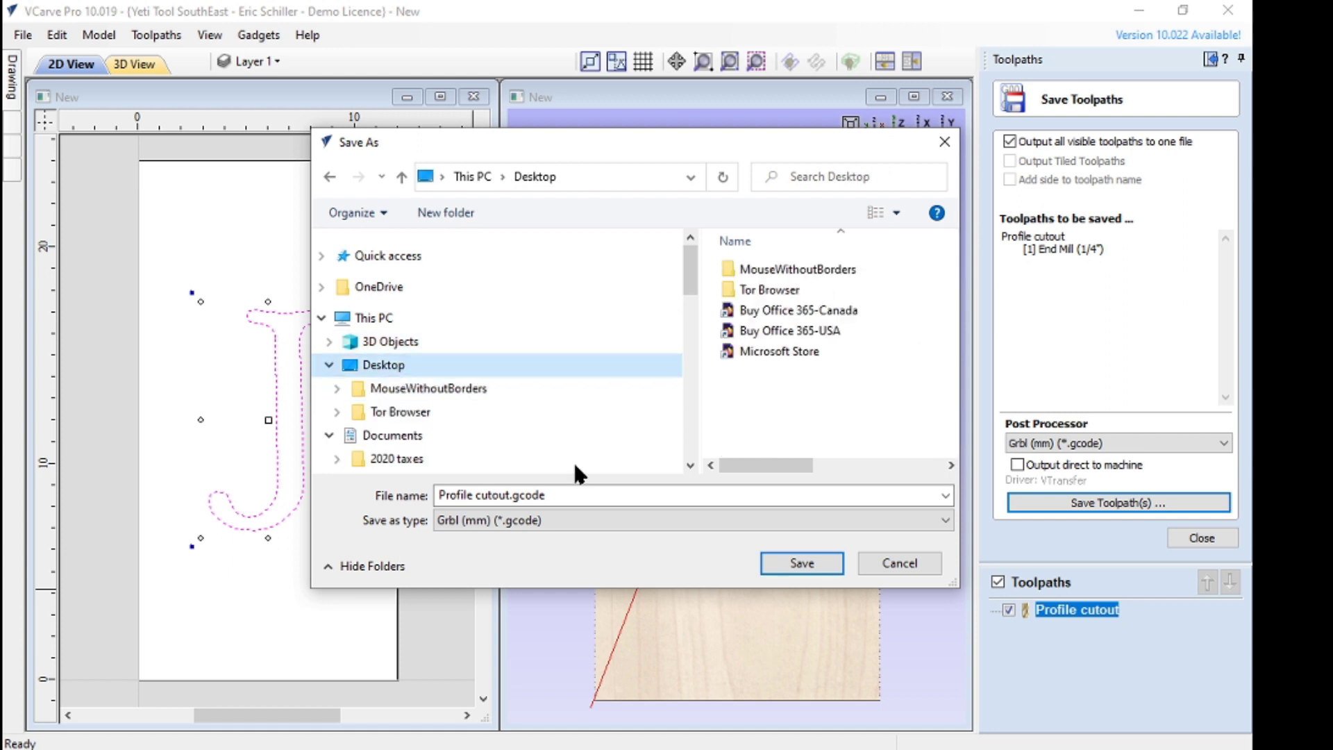
{"action": "left_click", "coordinate": [598, 493]}
{"action": "type", "text": "Jesse"}
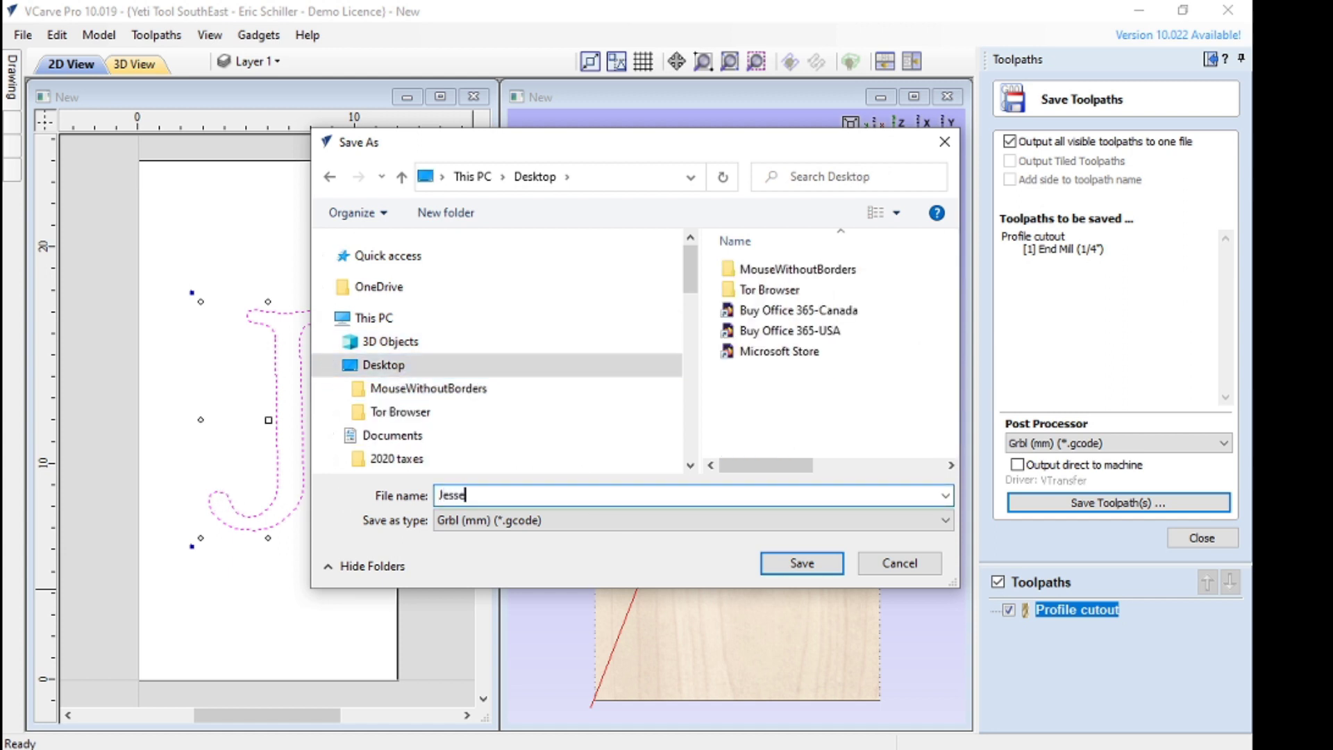
{"action": "key", "text": "Return"}
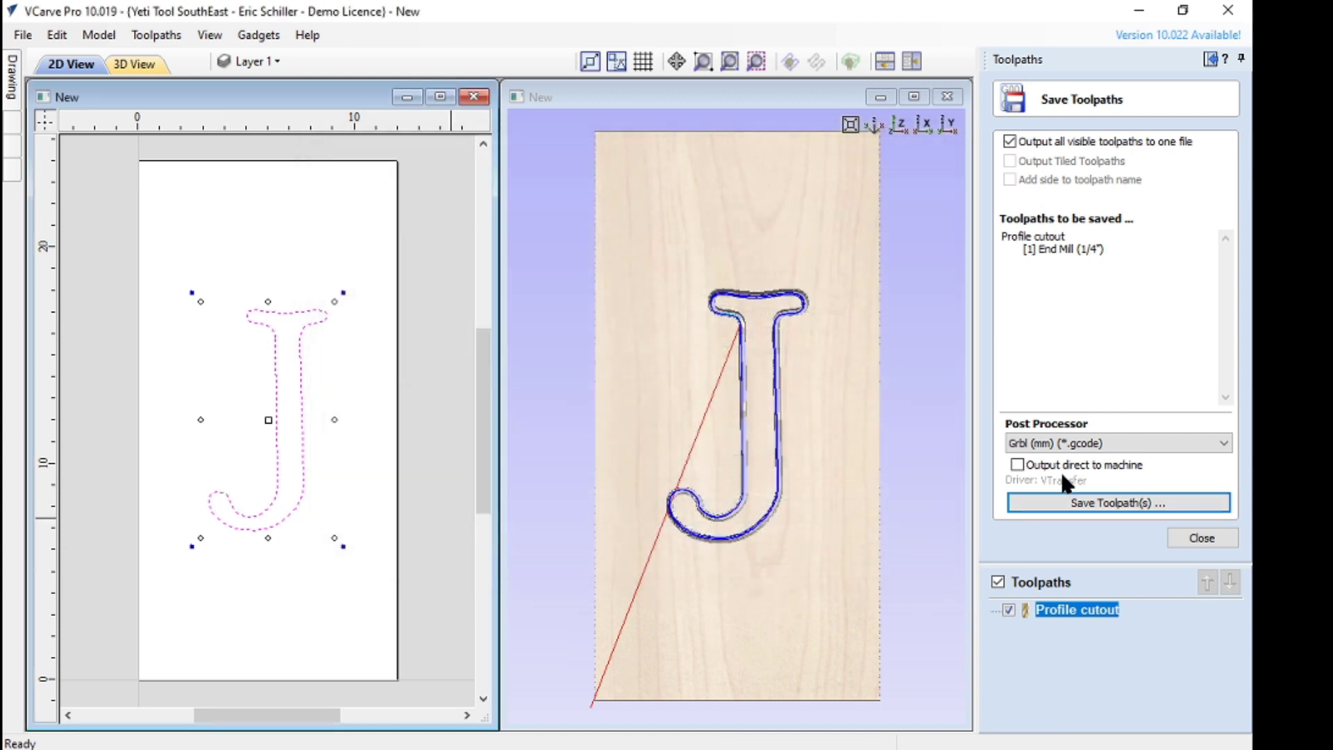
{"action": "left_click", "coordinate": [1200, 539]}
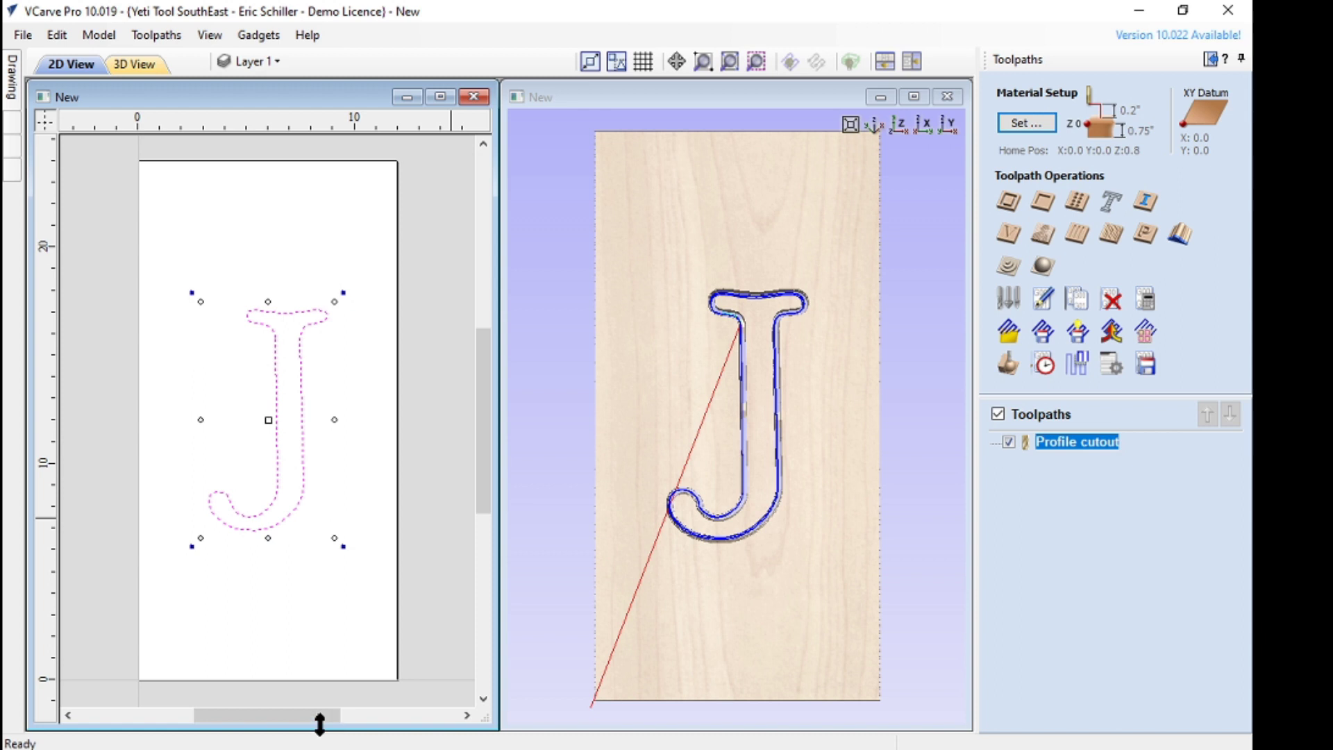
{"action": "mouse_move", "coordinate": [416, 749]}
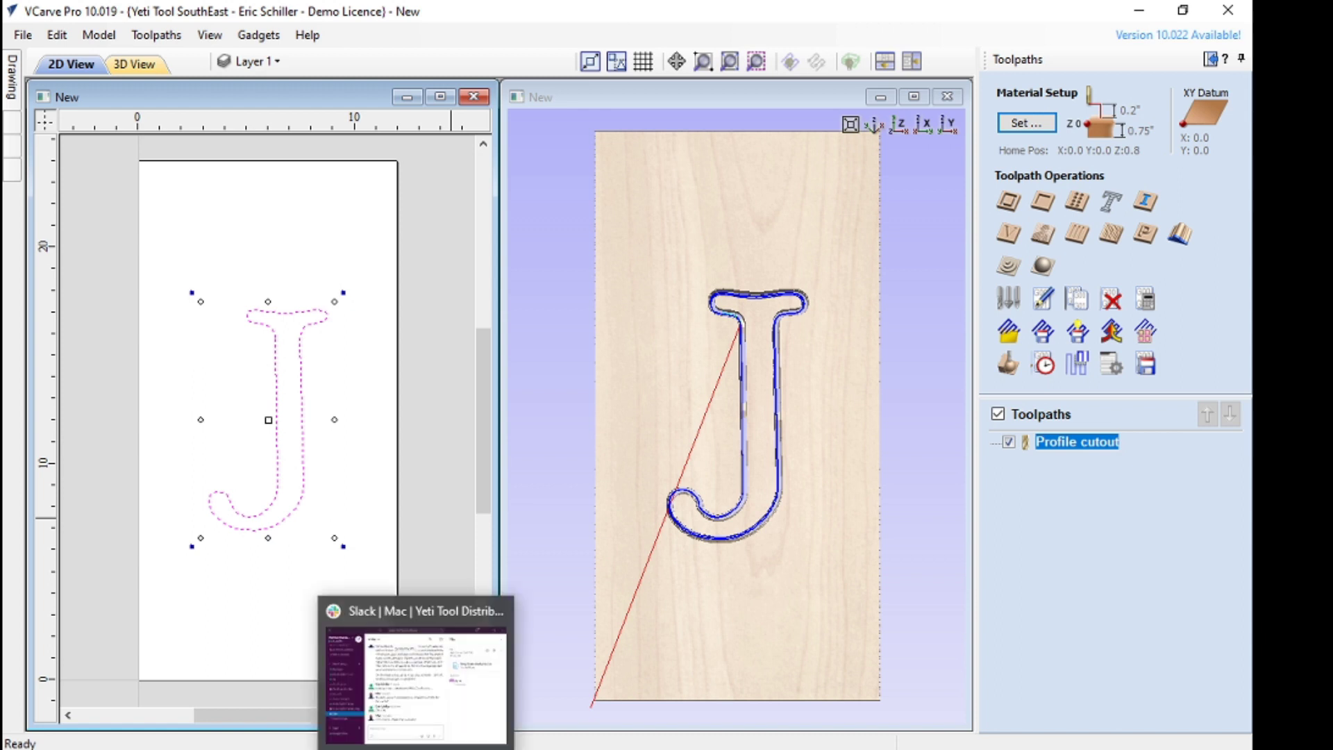